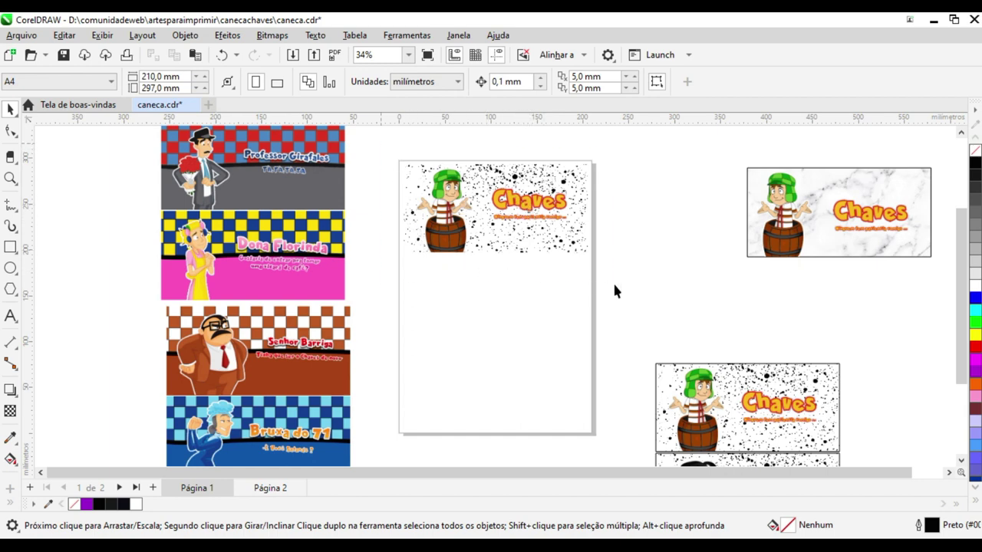
Step: Check the CorelDRAW version in the program's about information
left_click_drag(618, 289, 392, 153)
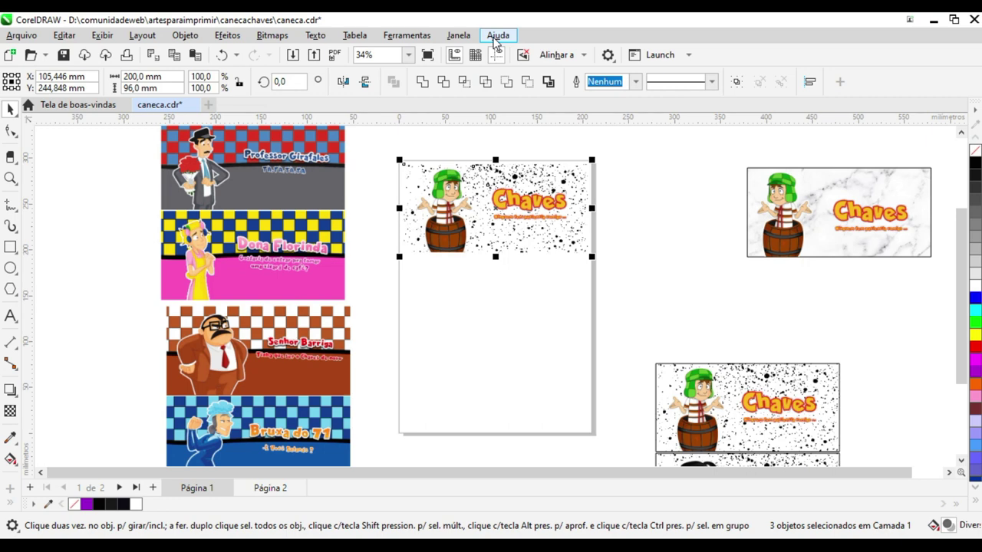
left_click(497, 35)
left_click(541, 297)
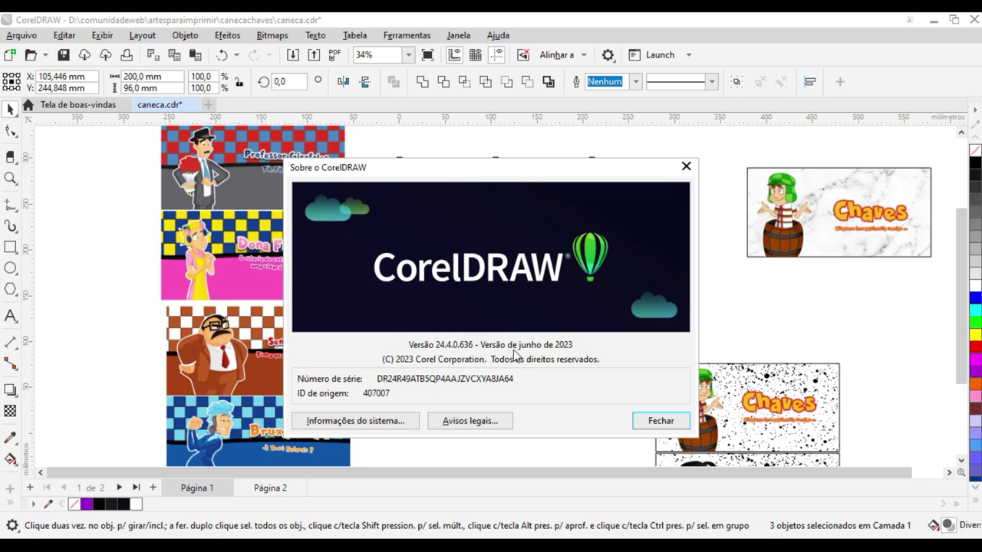
left_click(662, 422)
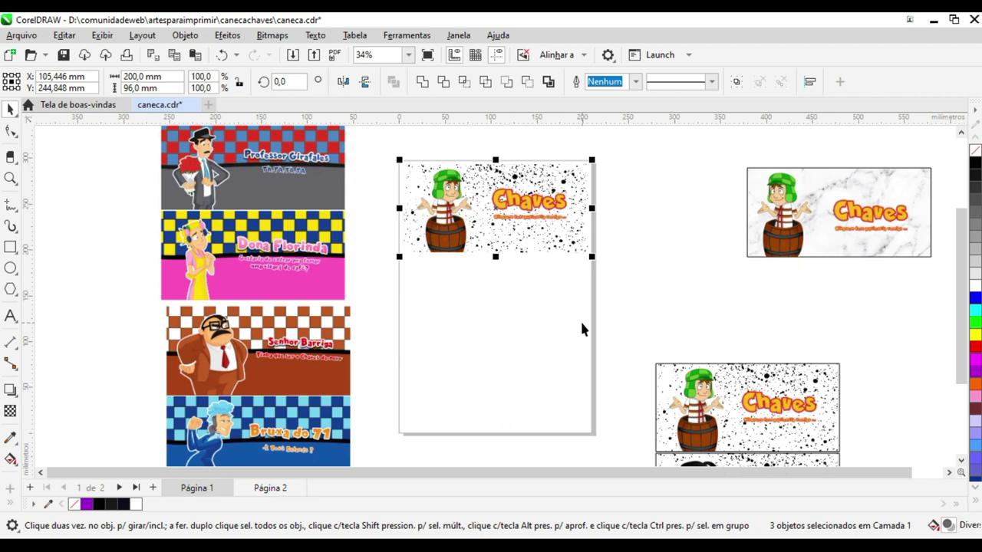
Step: Show the Export docker
left_click(458, 36)
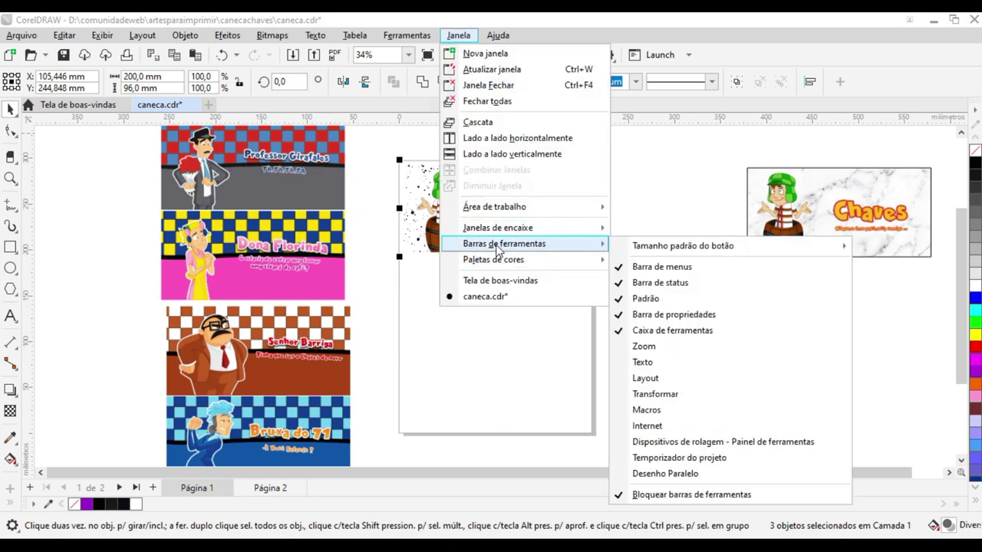
mouse_move(506, 228)
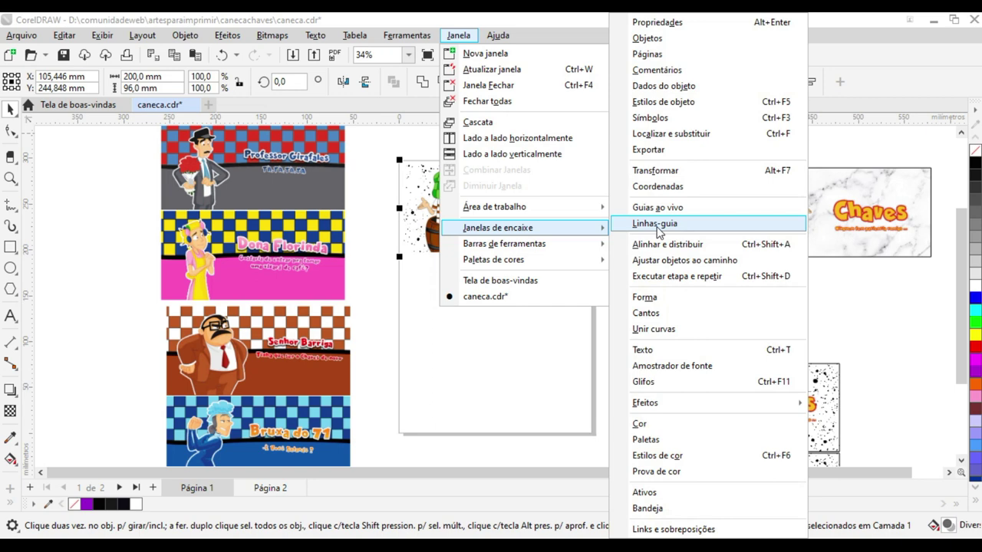
left_click(660, 150)
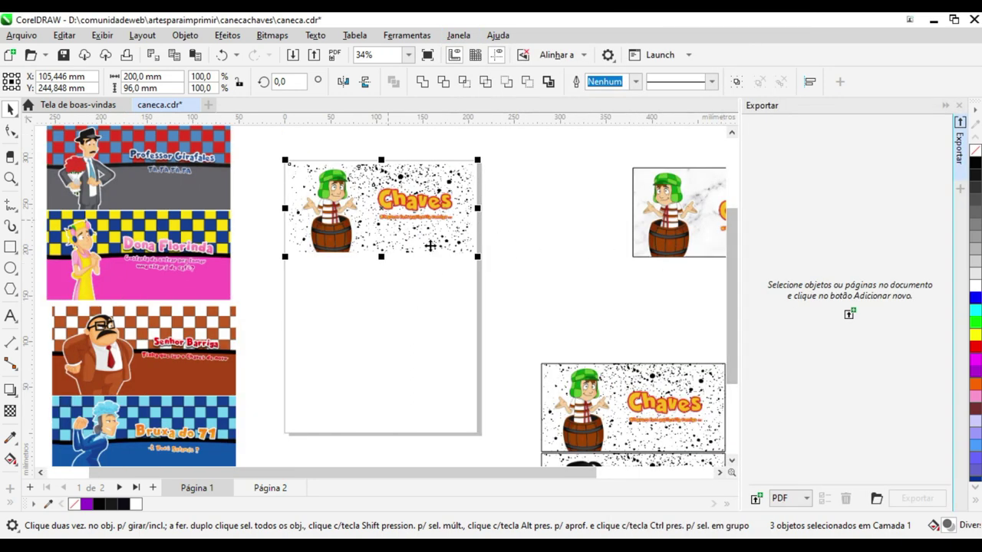
left_click(512, 284)
left_click_drag(442, 207, 469, 205)
key("ctrl+z")
left_click(541, 248)
key("ctrl+z")
key("ctrl+z")
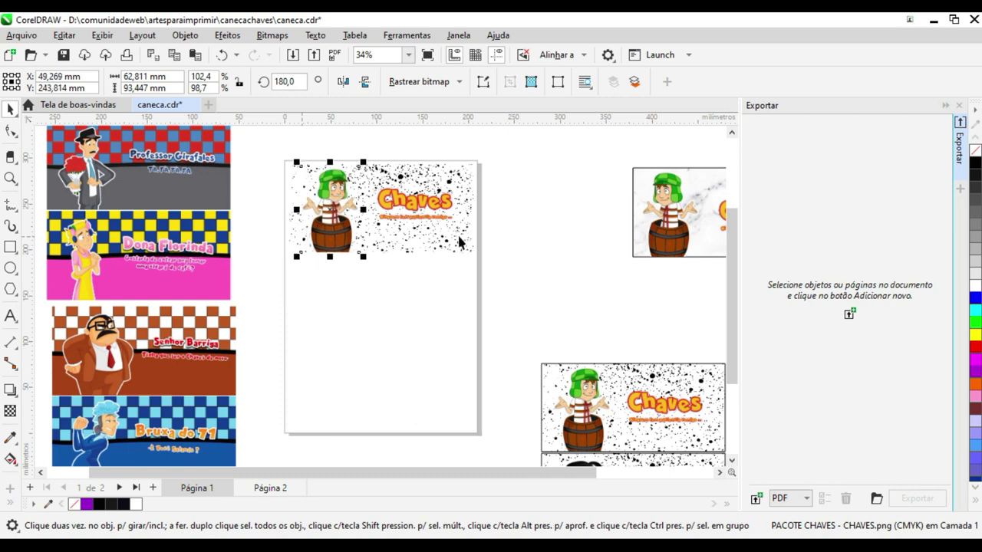
Step: Add the three objects of the Chaves mug art on the page to the export list
left_click(498, 234)
left_click_drag(504, 295, 506, 286)
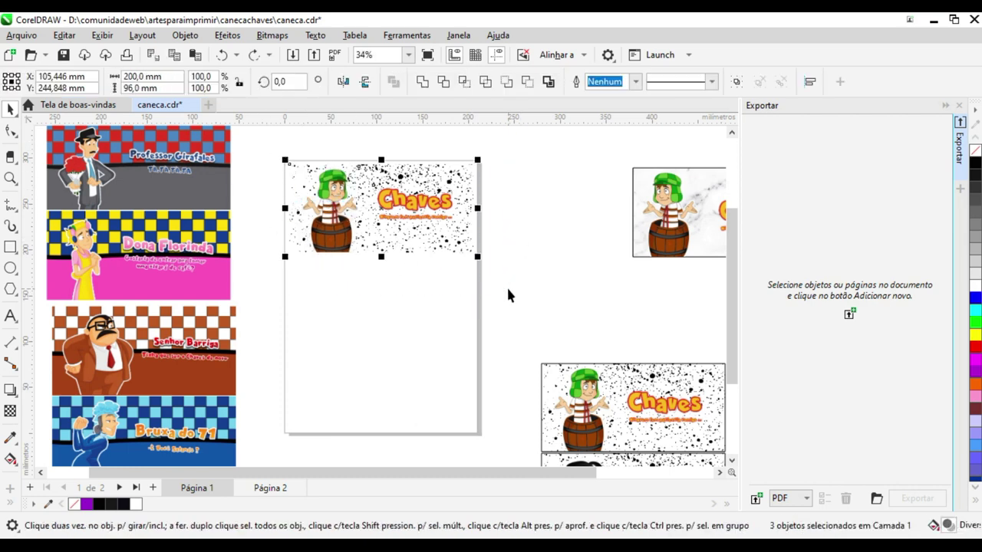
left_click(756, 499)
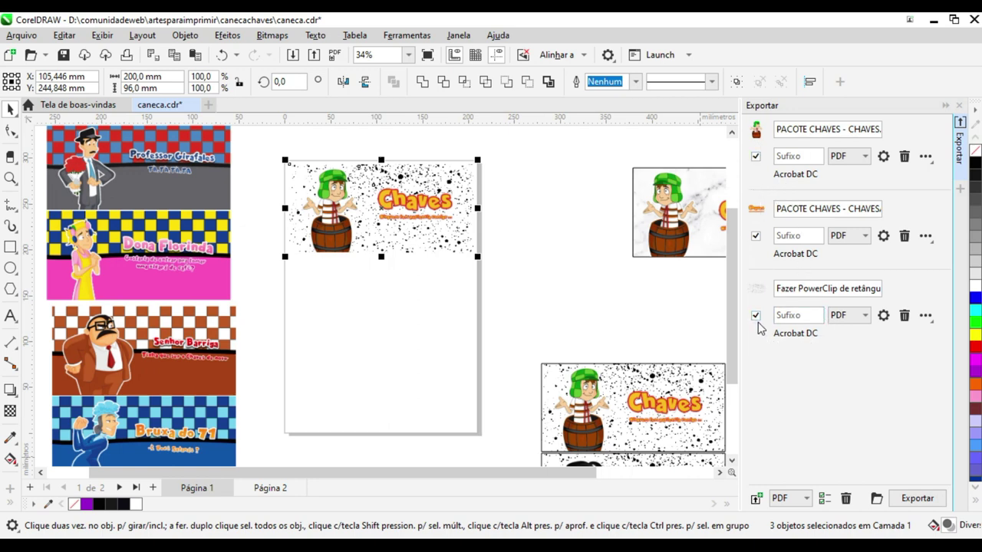
Step: Set the Chaves character's export entry to PNG with a resolution of 300 dpi
left_click(861, 161)
left_click(848, 200)
left_click(884, 158)
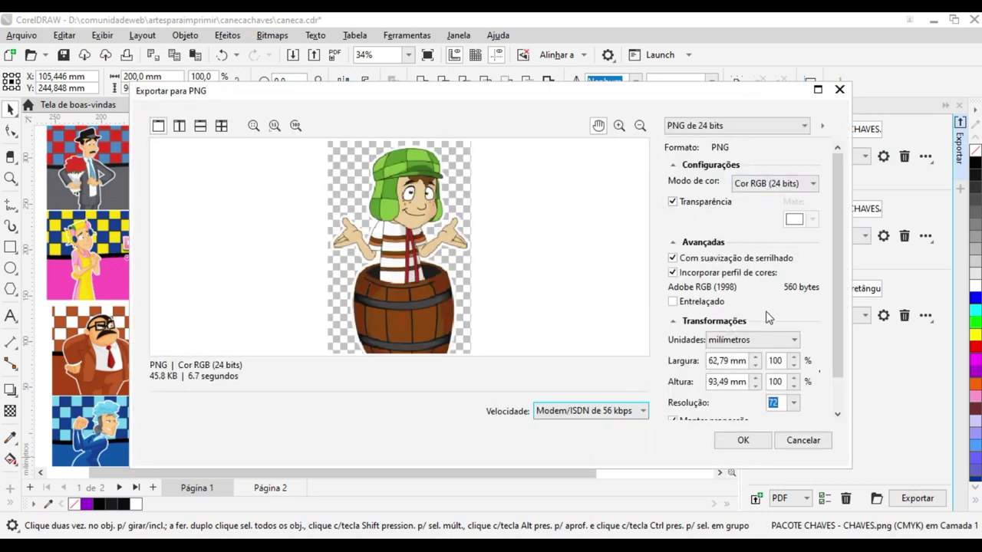
scroll(835, 281, "down", 2)
left_click(794, 365)
left_click(776, 418)
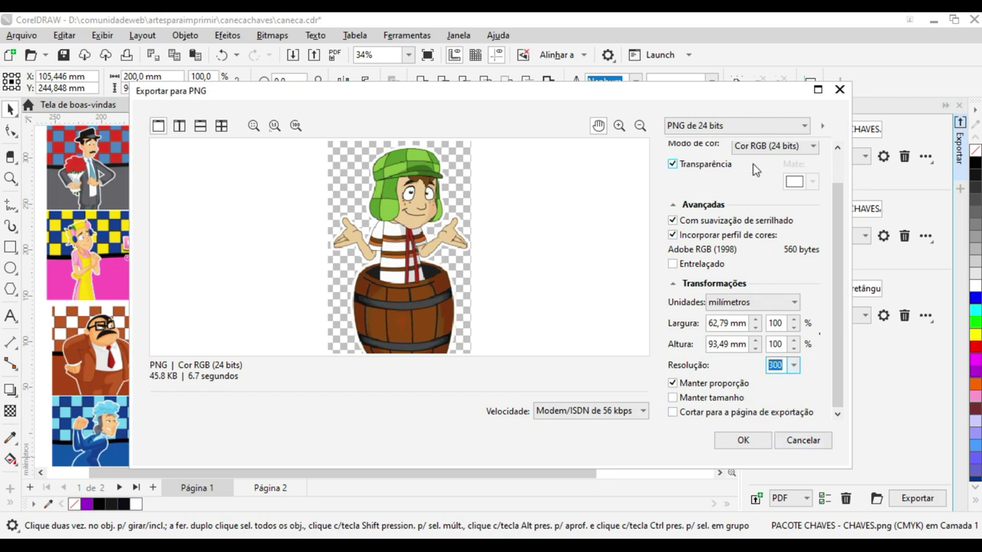
left_click(743, 440)
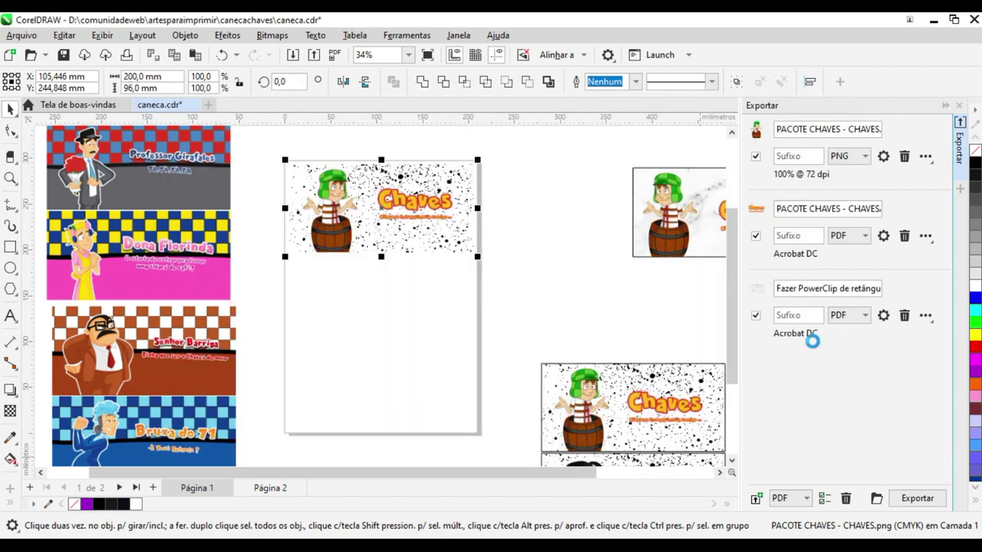
Step: Set the Chaves lettering's export entry to PNG at 300 dpi, keeping transparency enabled
left_click(883, 236)
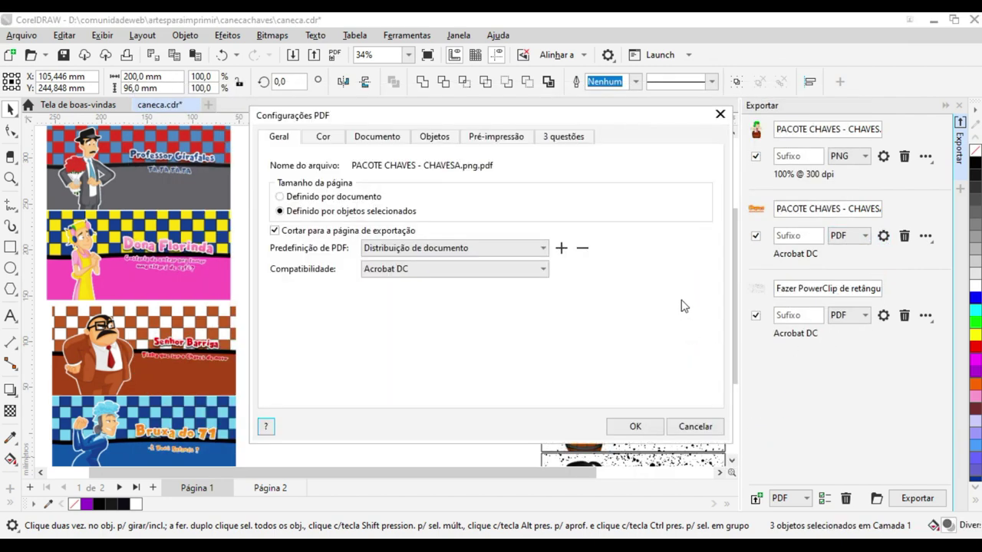
left_click(695, 427)
left_click(863, 236)
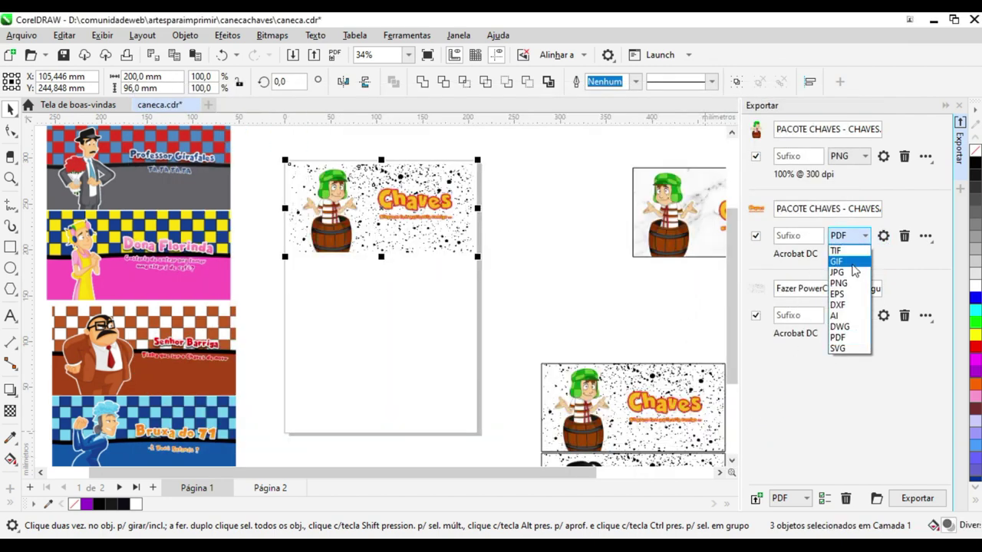
left_click(840, 283)
left_click(882, 235)
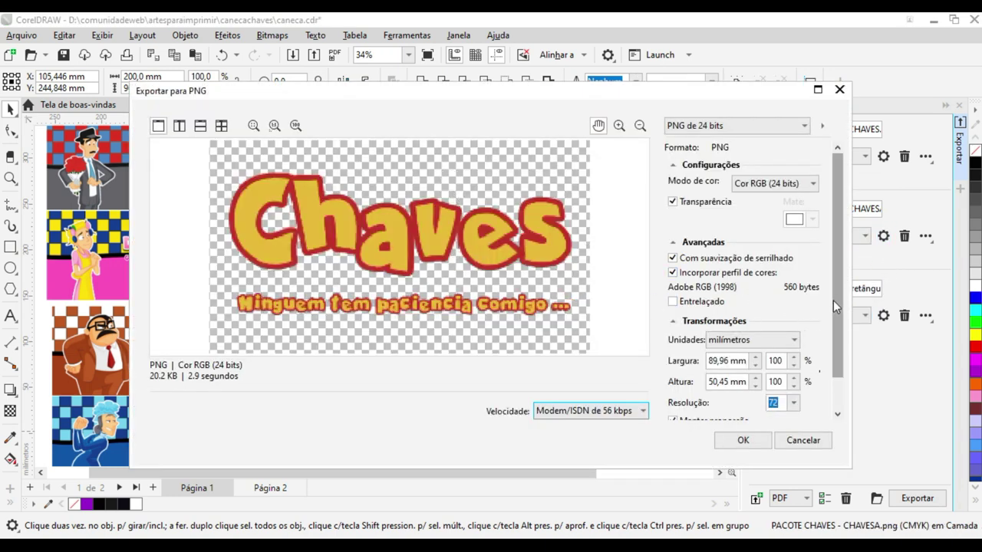
left_click(792, 406)
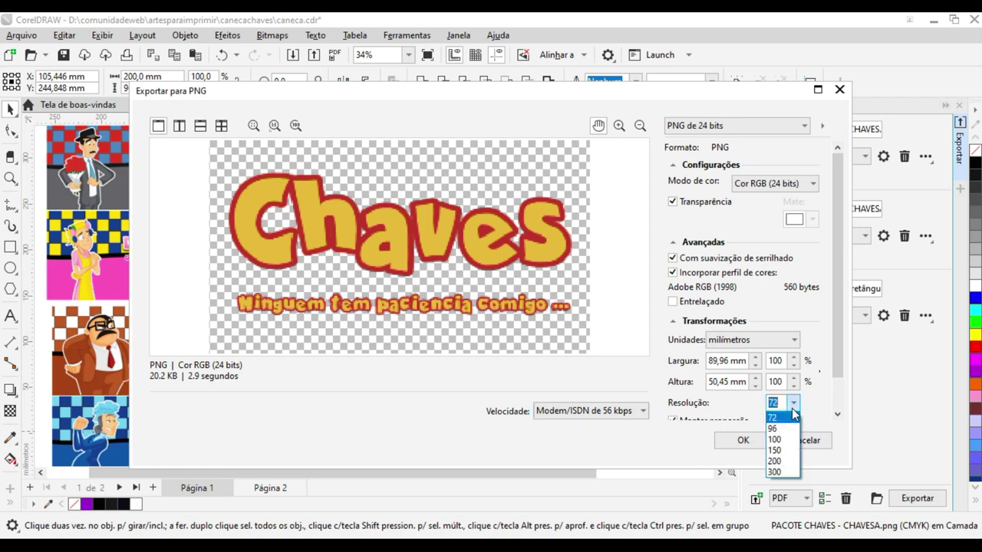
left_click(774, 472)
left_click_drag(836, 230, 833, 358)
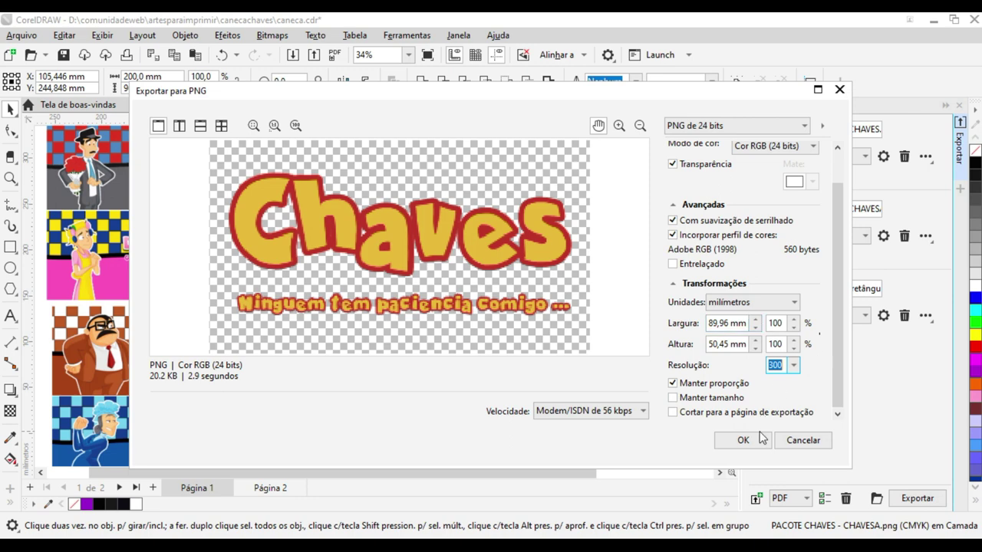
scroll(830, 209, "up", 1)
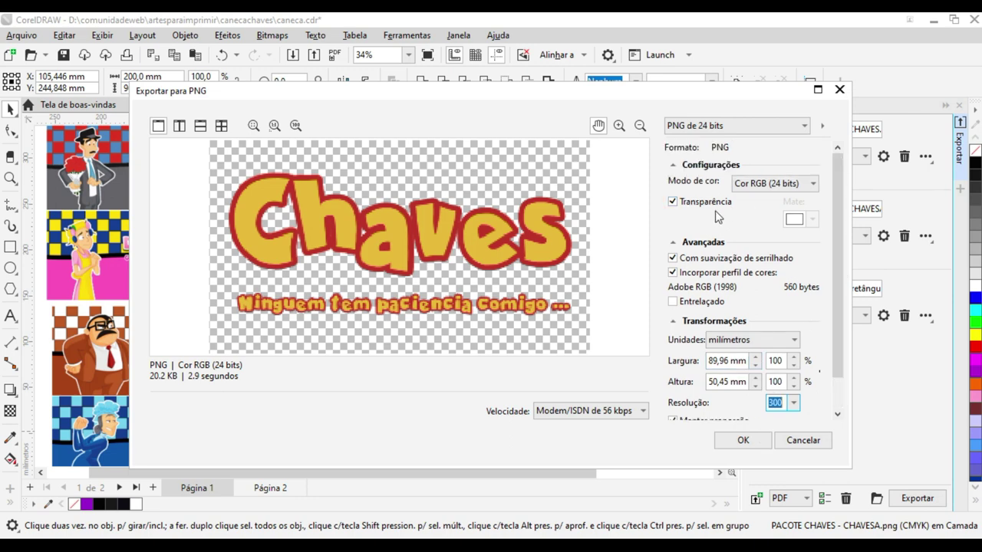
left_click(742, 439)
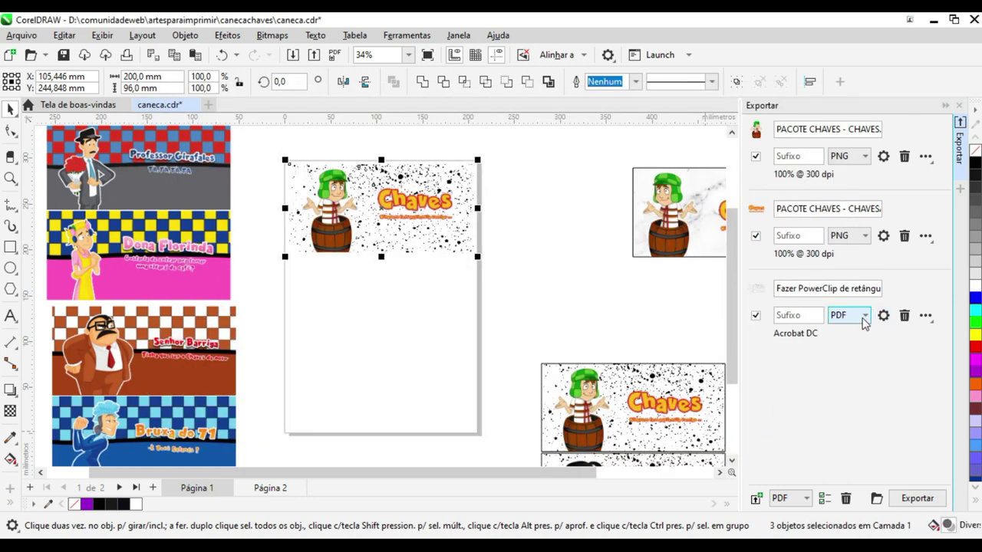
Step: Set the black-splatter PowerClip background's export entry to PNG at 300 dpi
left_click(864, 315)
left_click(838, 362)
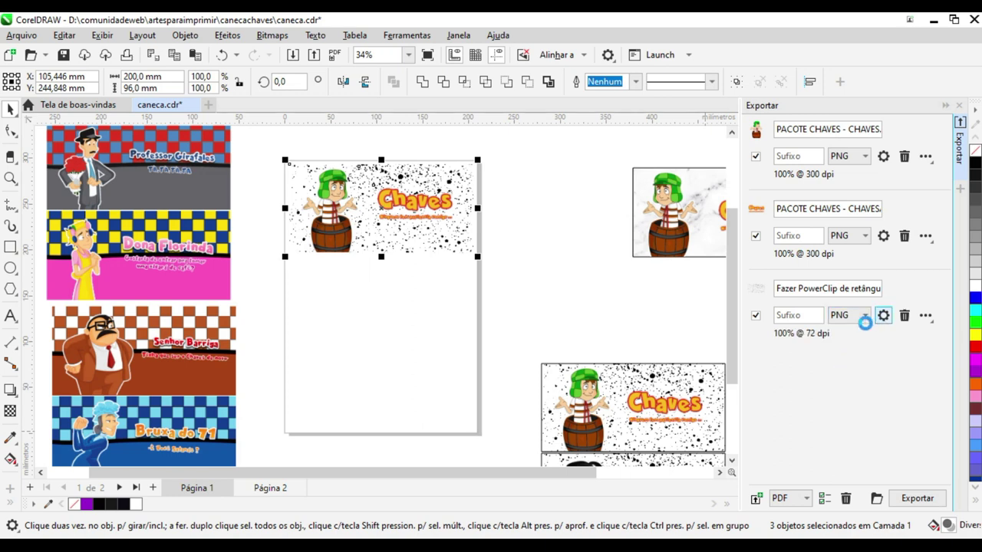
left_click(880, 317)
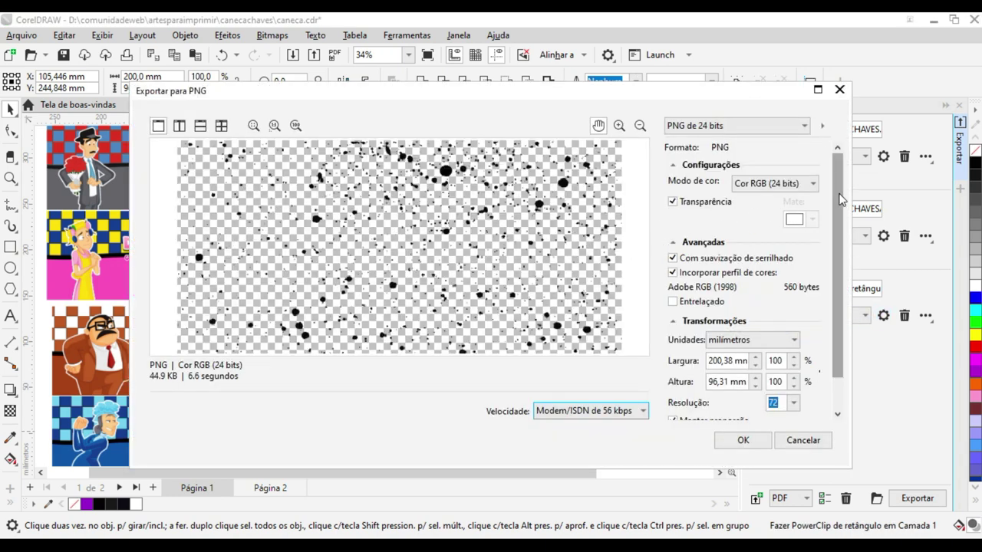
left_click_drag(841, 196, 834, 339)
left_click(794, 365)
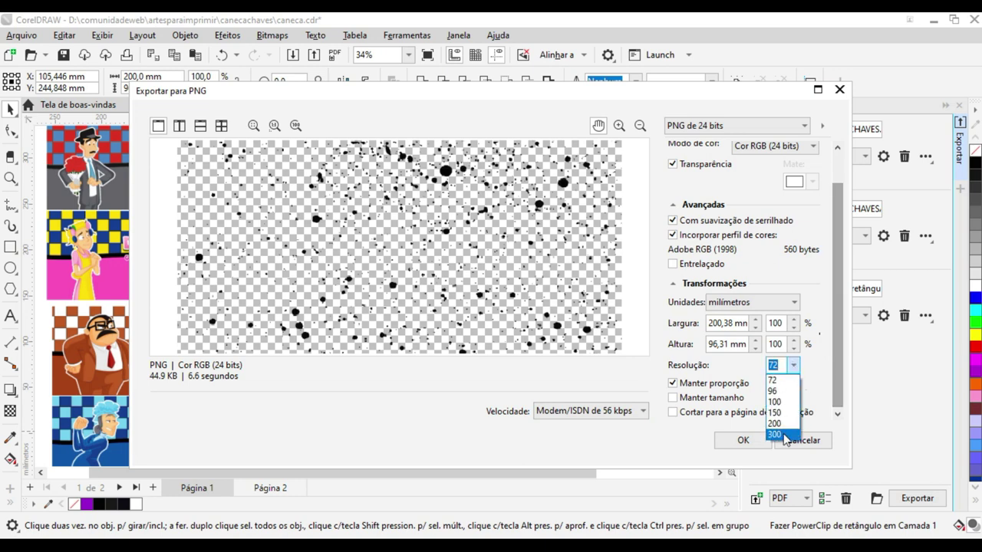
left_click(790, 415)
left_click(743, 441)
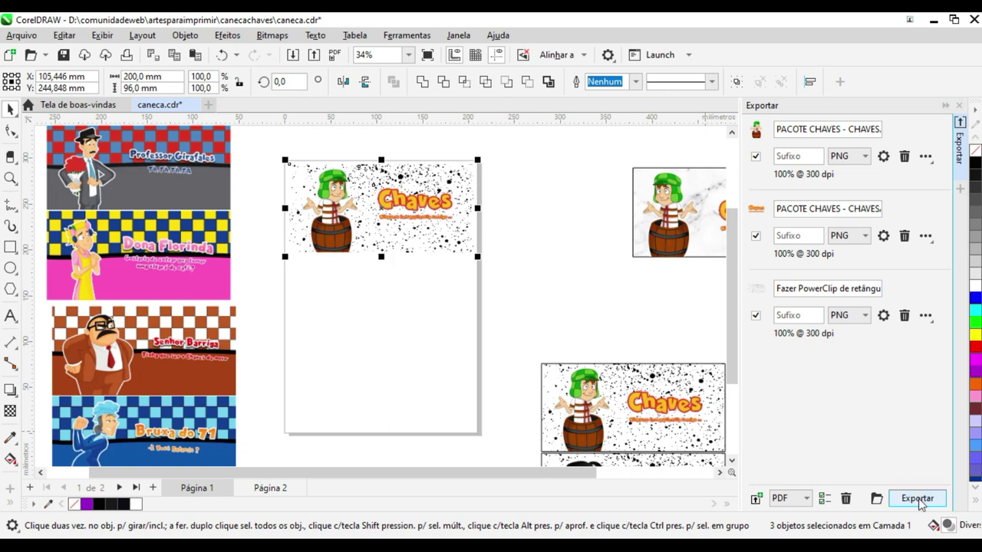
Step: For the export destination, create and open a folder named pacotedeartes inside the desktop's exportacao folder
left_click(877, 498)
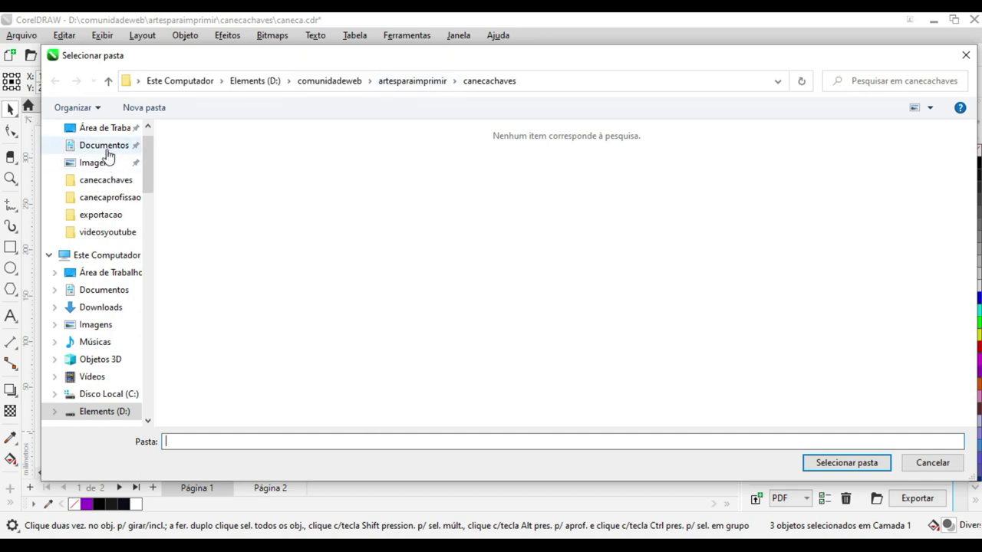
left_click(101, 127)
left_click(437, 244)
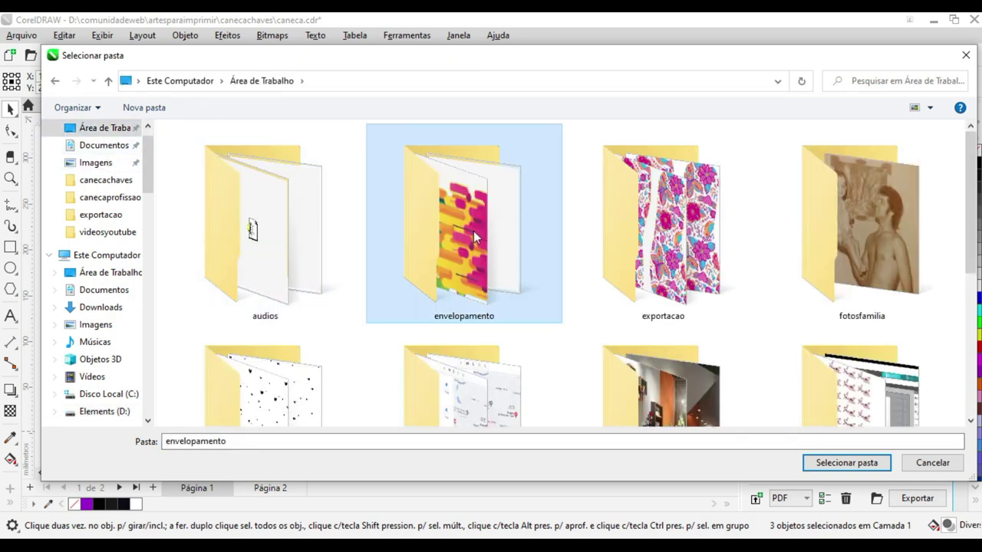
double_click(615, 239)
left_click(158, 108)
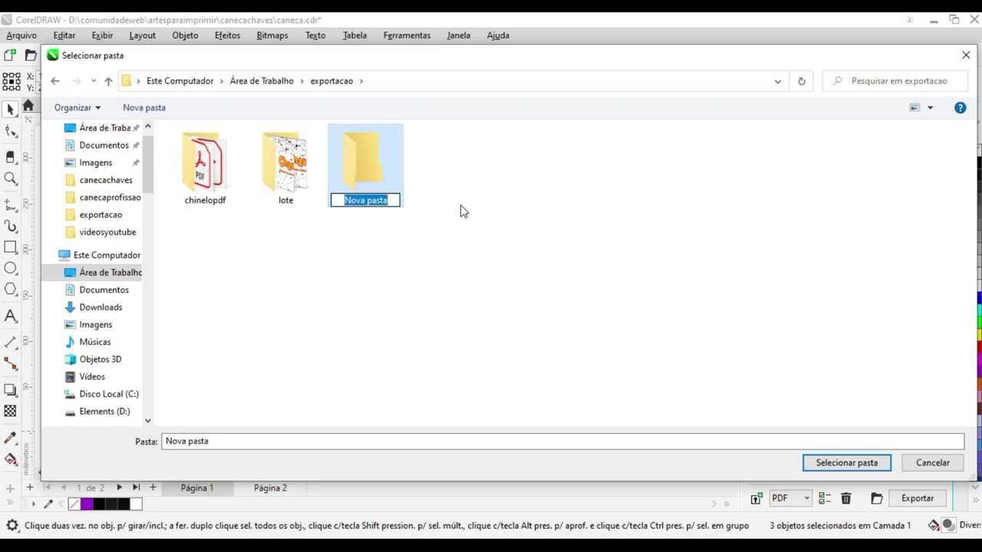
type("pacoted")
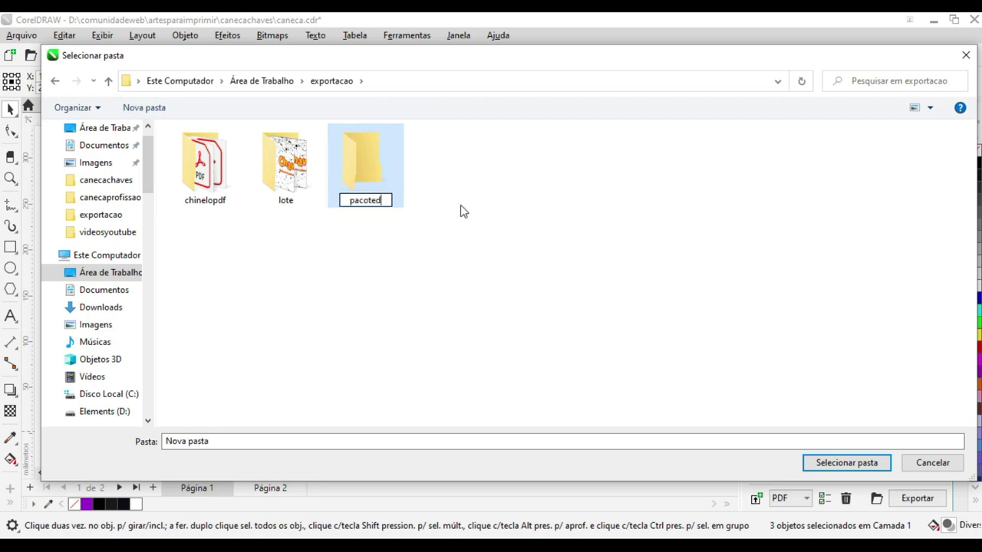
type("eartes")
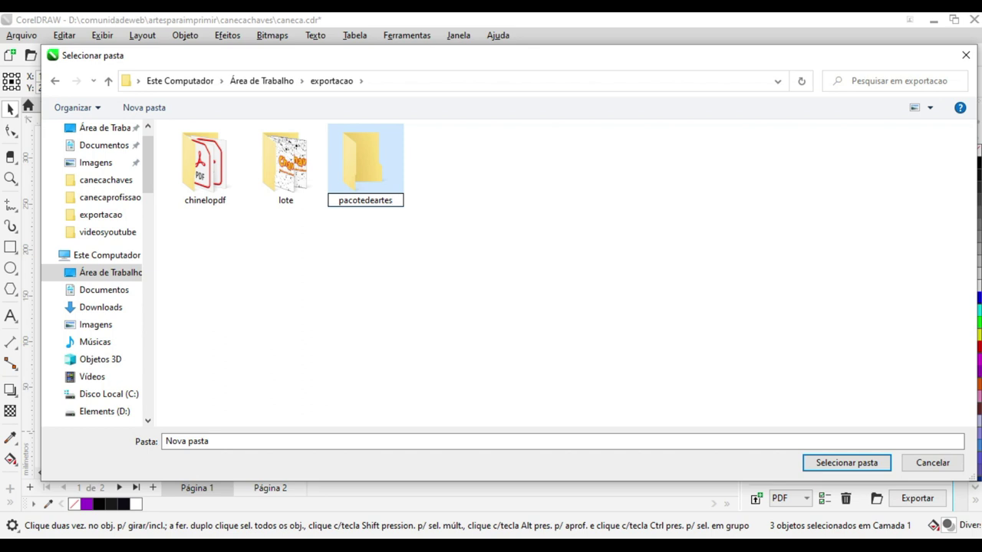
key("Return")
double_click(358, 174)
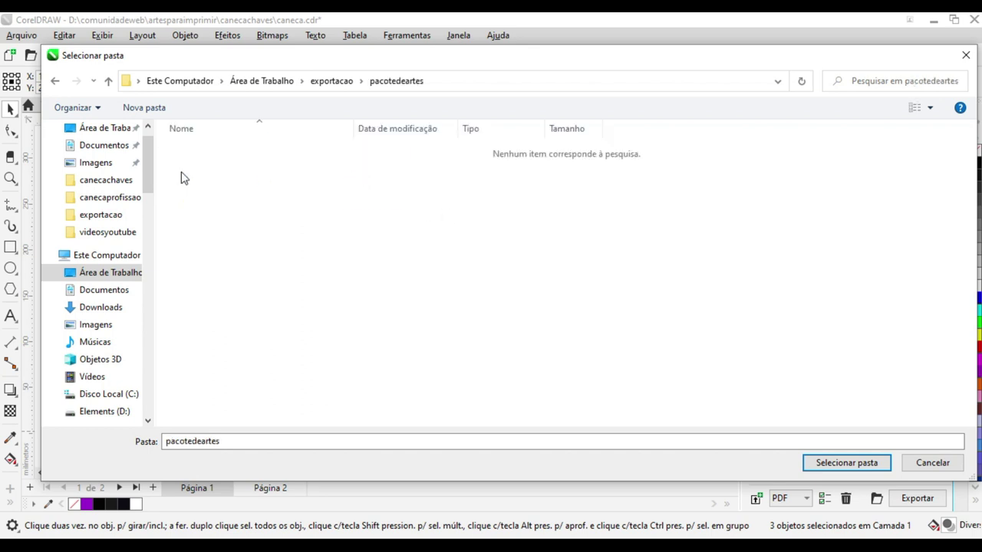
Step: Create a subfolder named chaves inside pacotedeartes and open it
left_click(144, 108)
type("chaves")
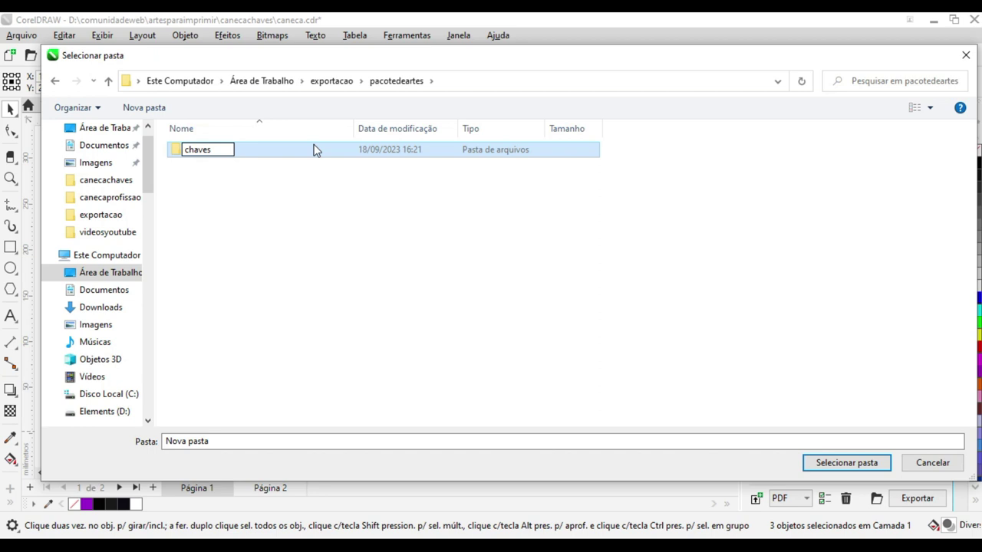
left_click(191, 161)
double_click(177, 154)
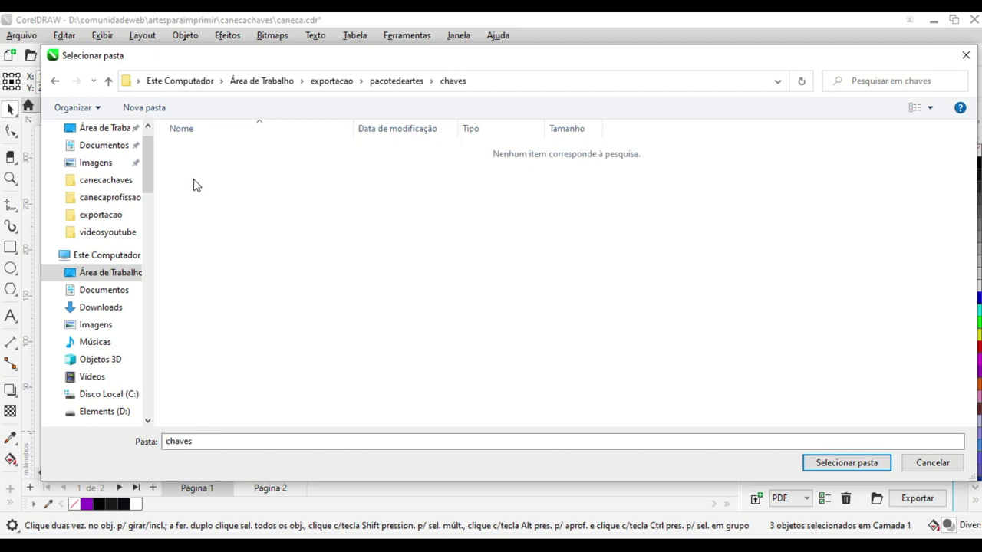
Step: Export the three listed items into a new subfolder named elementos inside chaves
left_click(150, 108)
type("elementos")
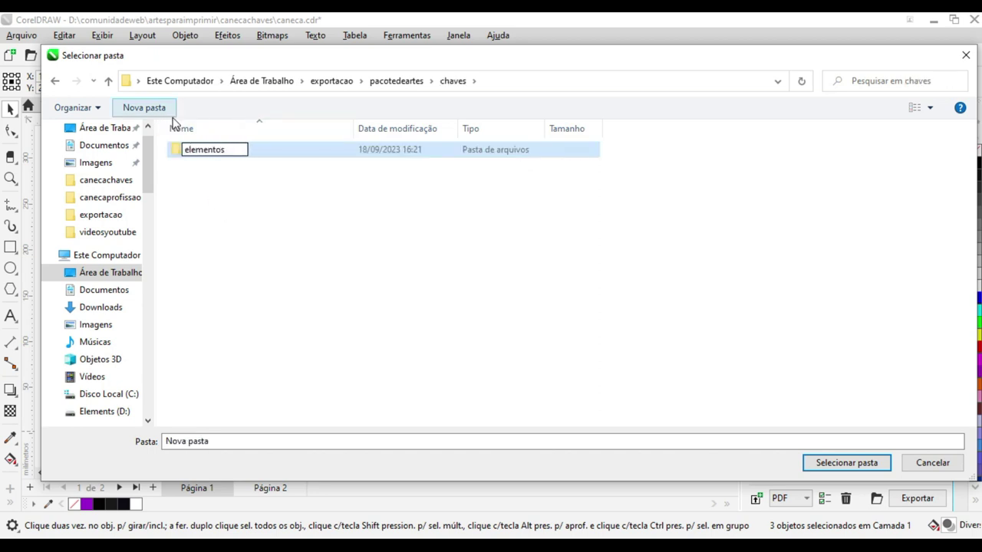
left_click(189, 157)
double_click(190, 155)
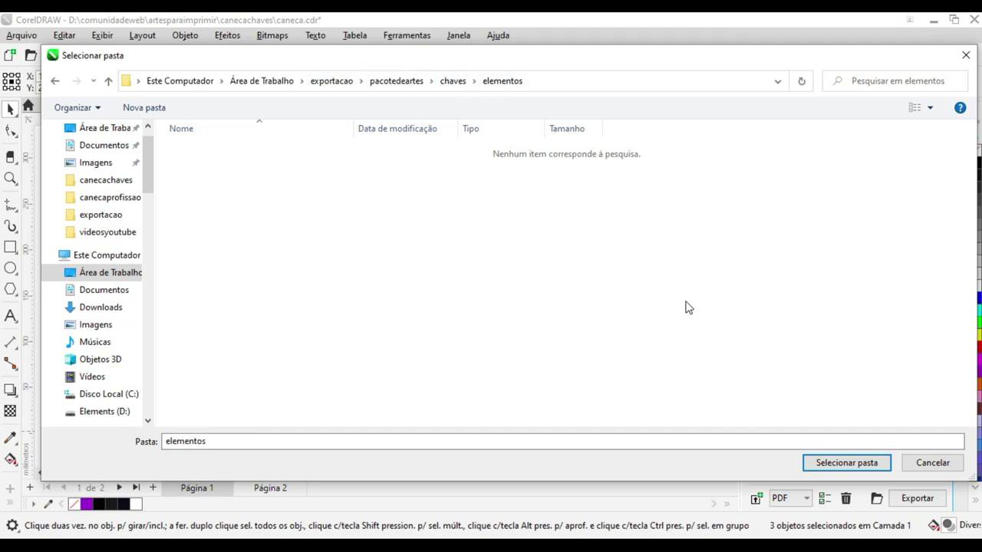
left_click(830, 465)
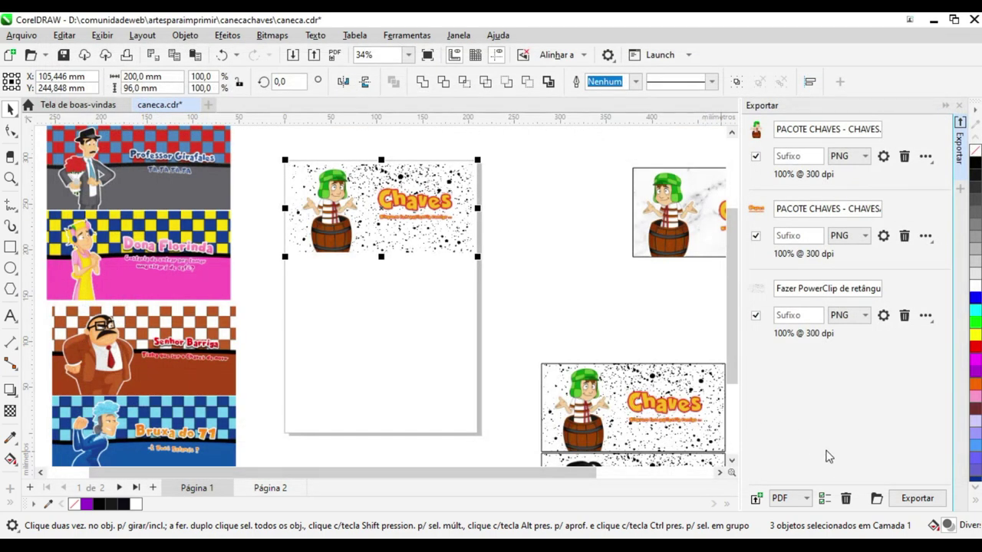
left_click(917, 499)
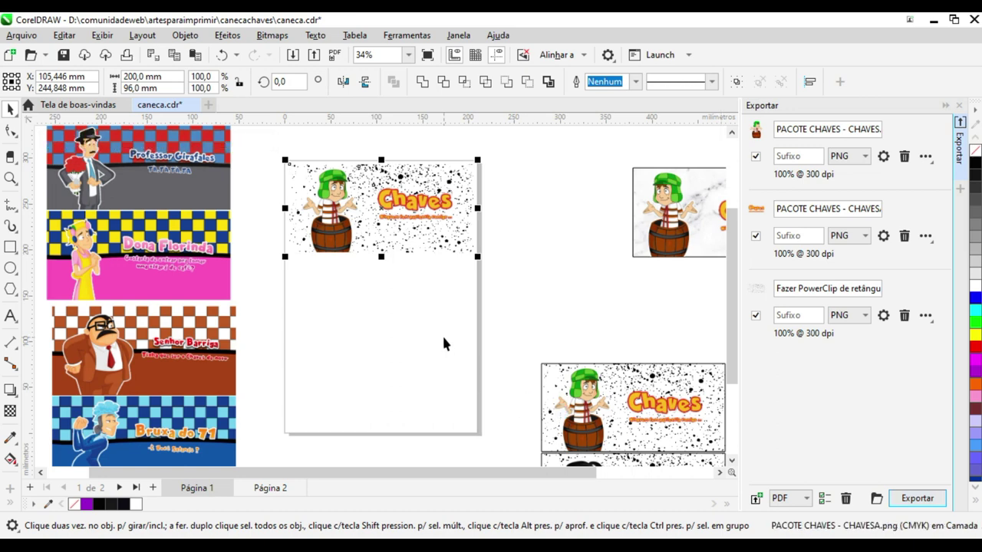
Step: Switch to File Explorer and open the desktop's exportacao > pacotedeartes > chaves > elementos folder to check the exported files
key("alt+Tab")
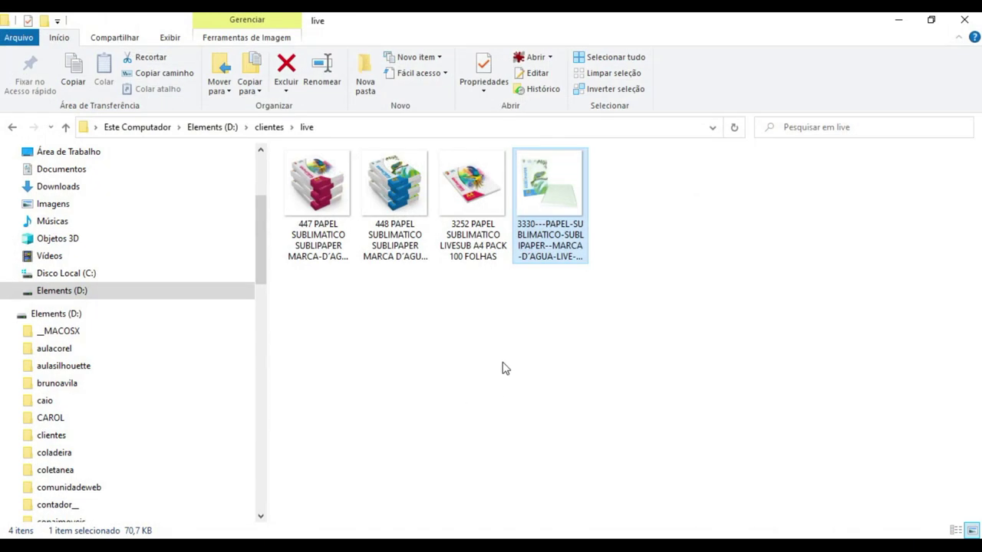
left_click(80, 153)
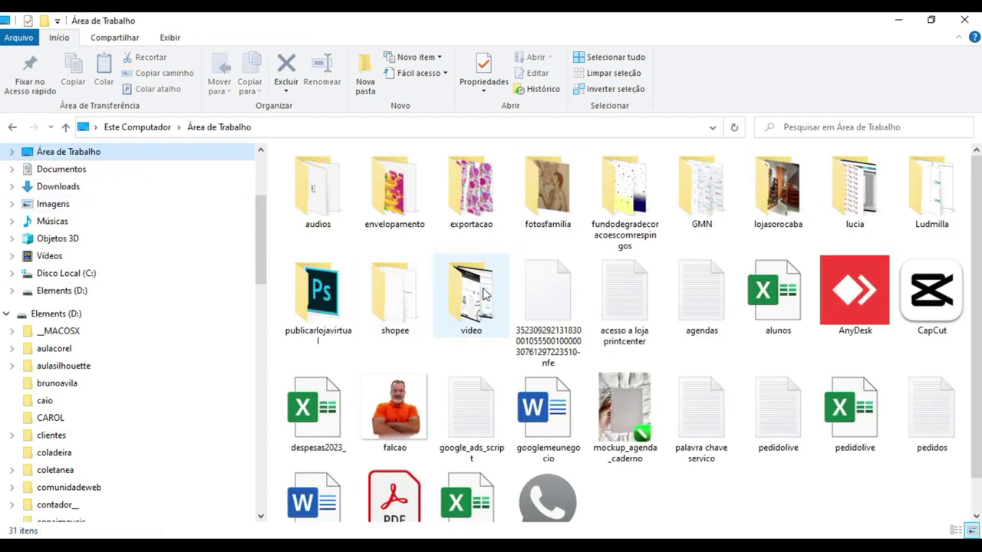
left_click(411, 187)
double_click(411, 187)
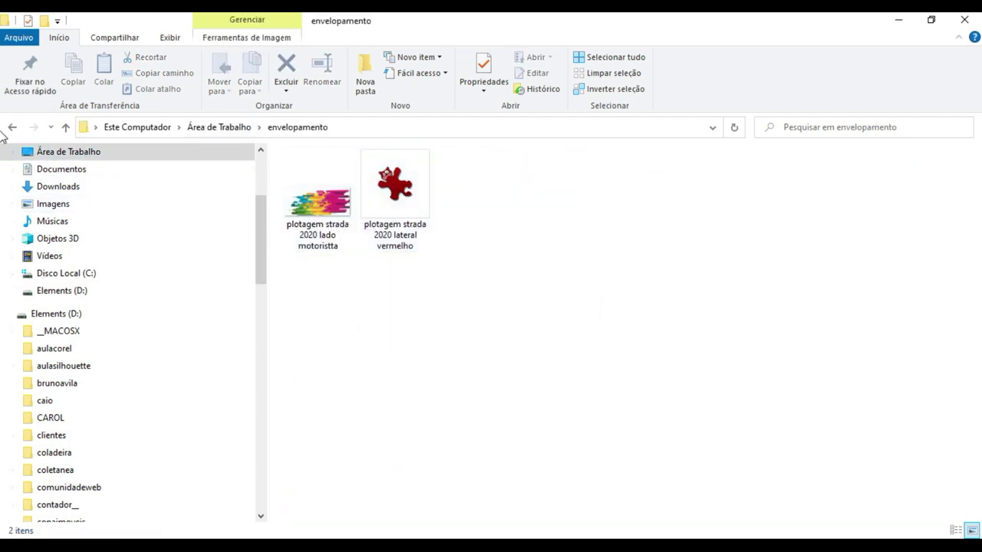
left_click(12, 128)
double_click(471, 192)
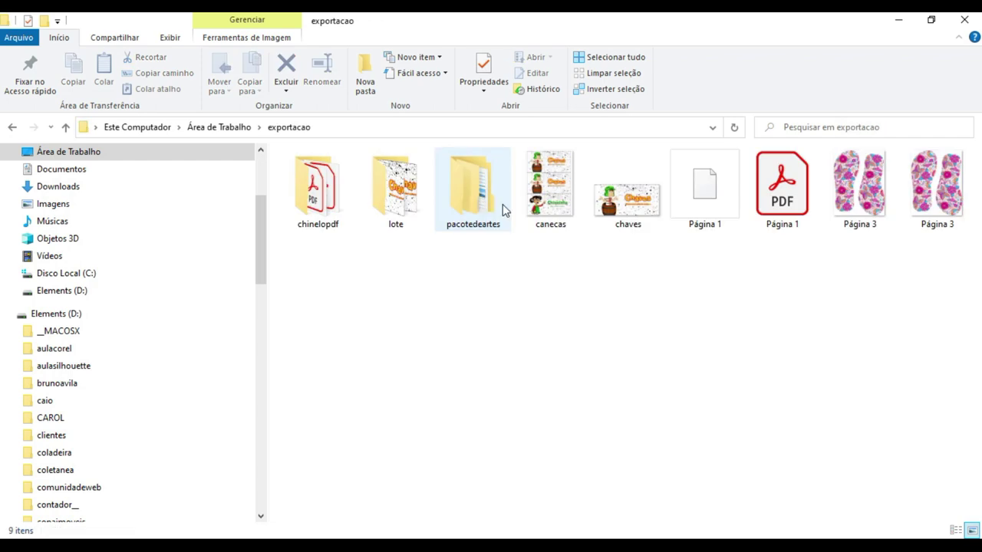
double_click(484, 206)
left_click(316, 187)
double_click(317, 186)
double_click(313, 182)
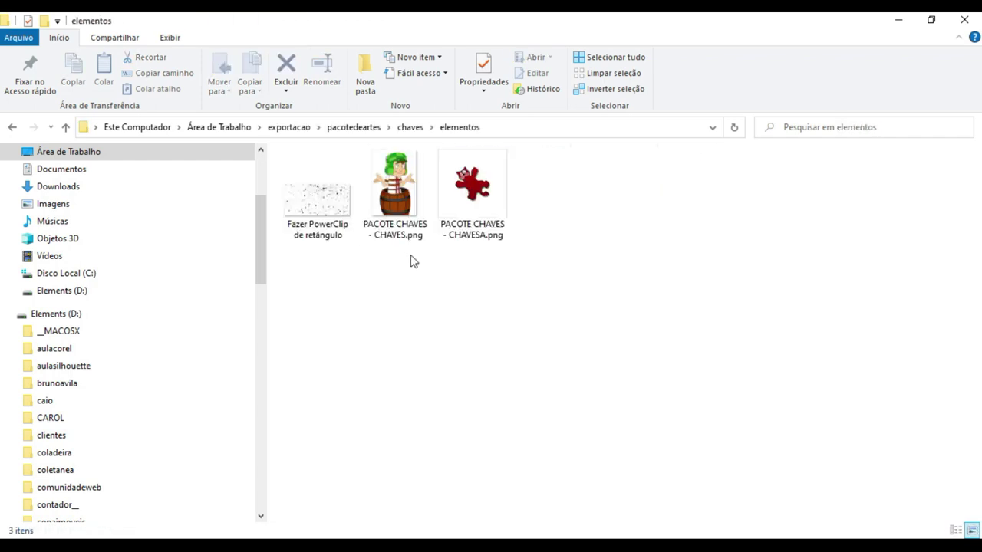
Step: Display the exported files in the elementos folder as extra large icons
right_click(586, 228)
mouse_move(755, 234)
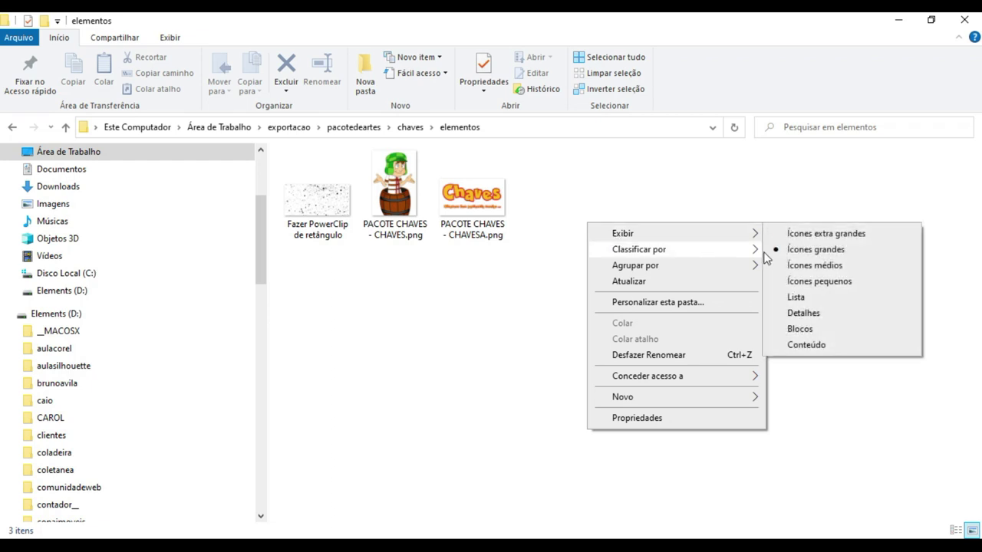
left_click(815, 232)
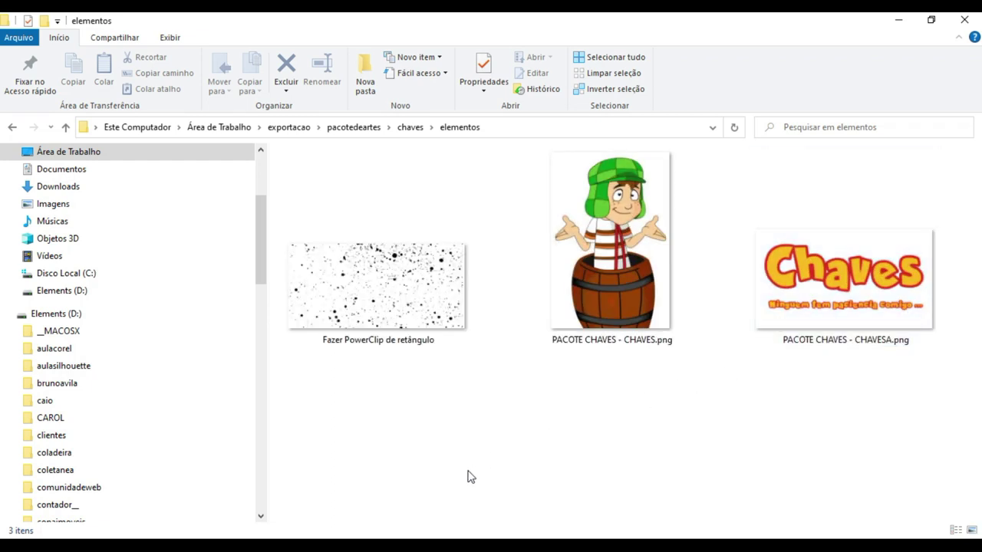
Step: Switch back to the caneca.cdr document in CorelDRAW
mouse_move(370, 548)
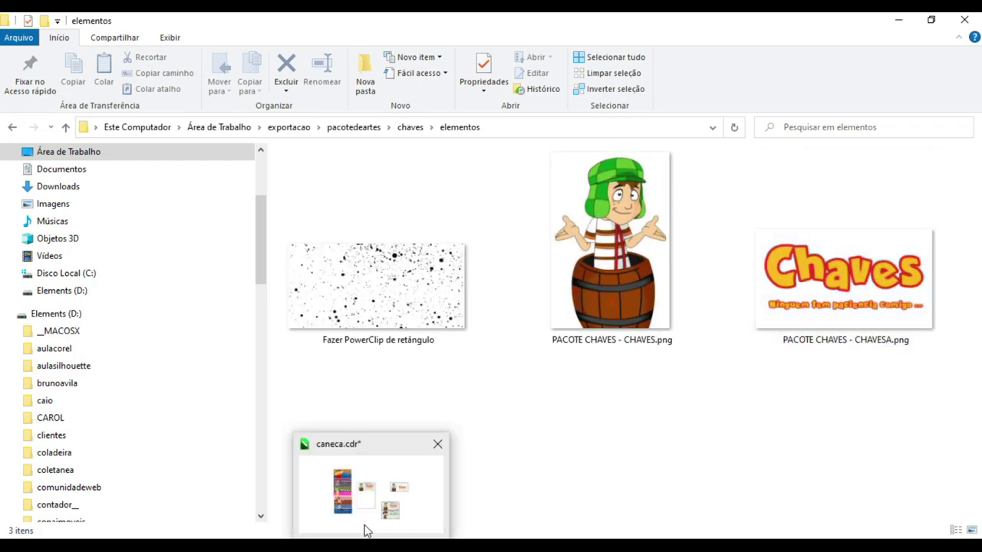
left_click(367, 498)
left_click(314, 171, "shift")
left_click_drag(467, 208, 508, 206)
key("ctrl+z")
left_click(512, 272)
left_click(205, 185)
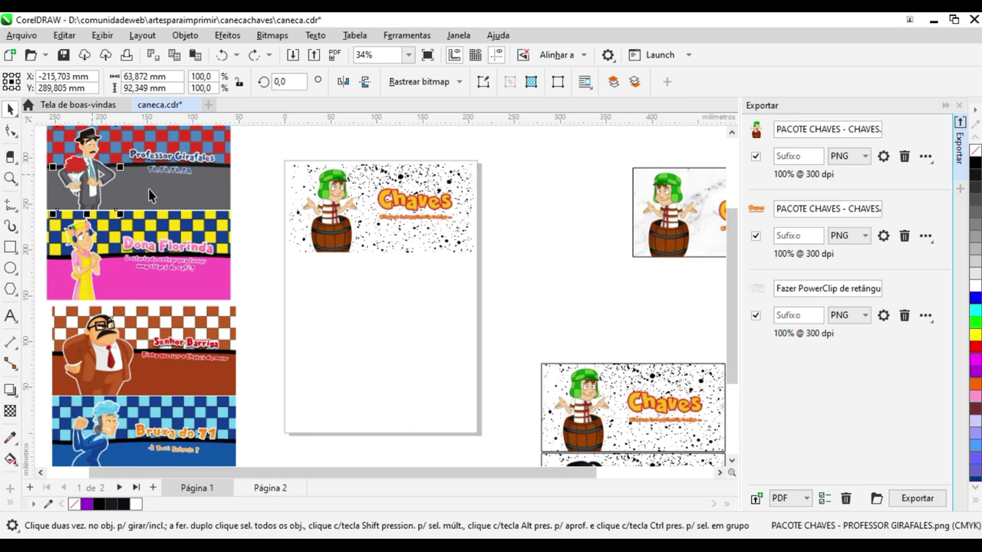
left_click(298, 328)
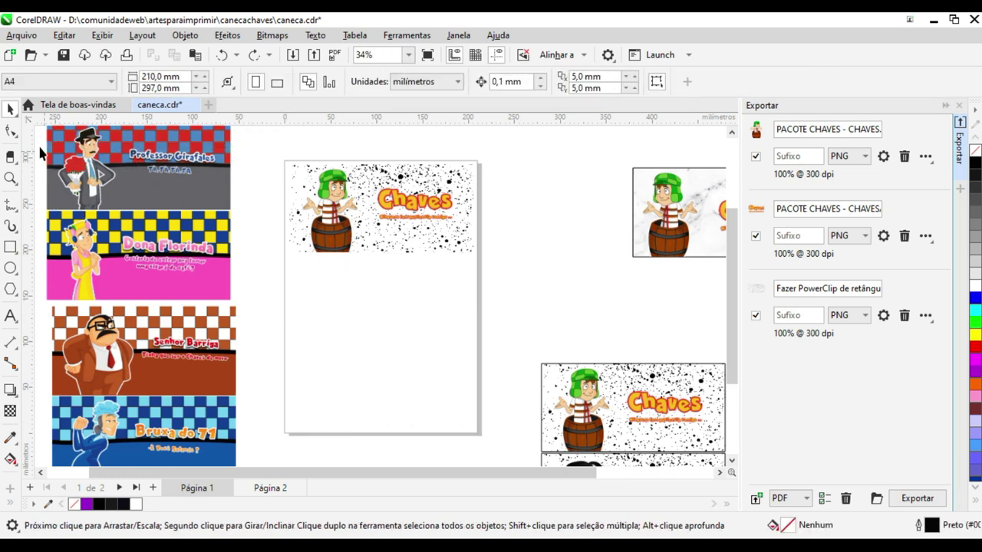
Step: Select all elements of the five stacked character mug arts beside the page, from Nhonho down to Bruxa do 71
left_click_drag(733, 234, 729, 207)
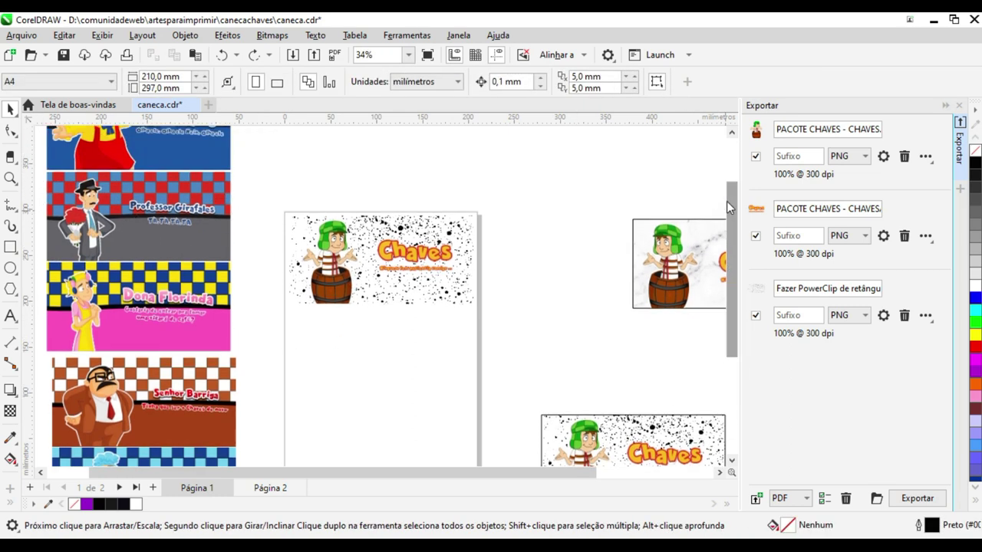
scroll(730, 213, "up", 1)
left_click_drag(144, 251, 43, 204)
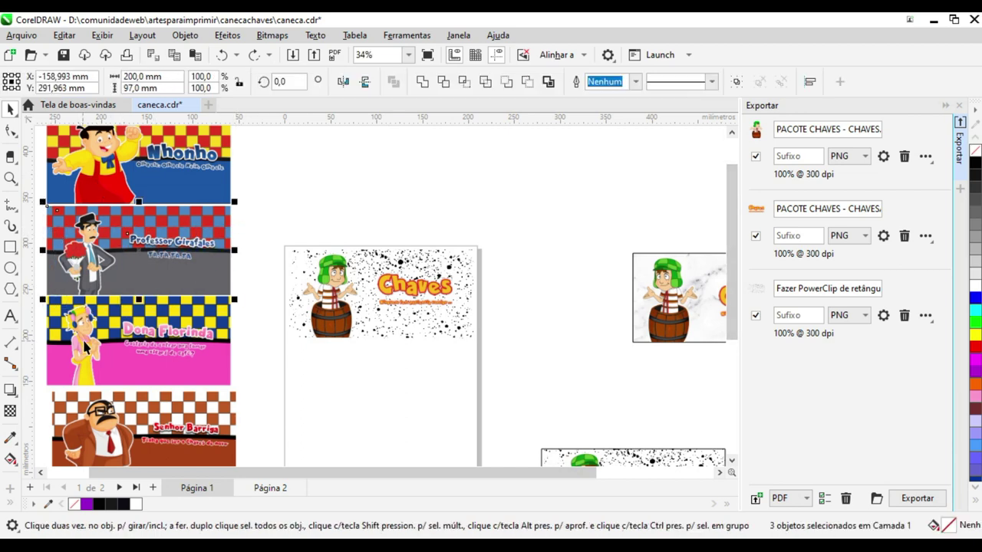
scroll(88, 343, "down", 1)
scroll(89, 343, "down", 1)
left_click_drag(59, 184, 194, 460)
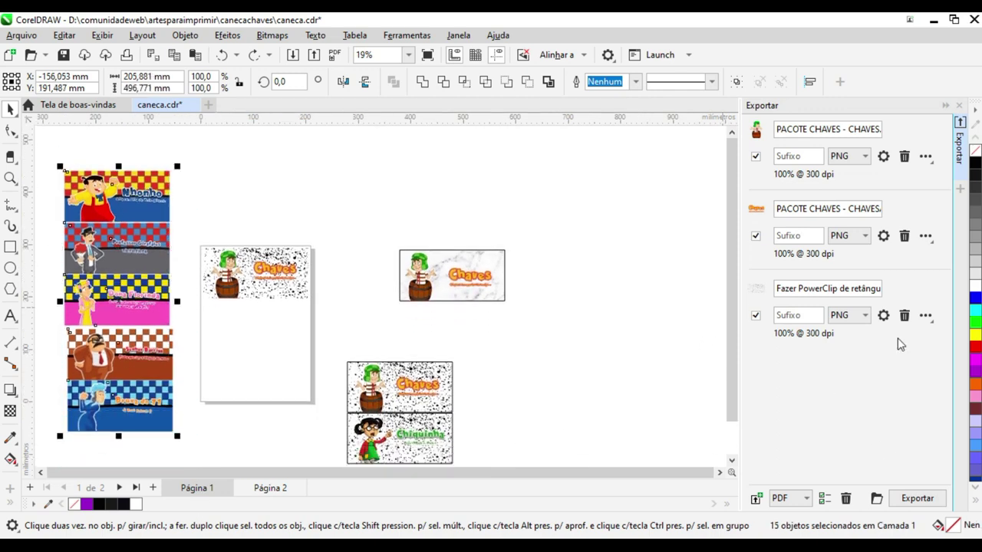
Step: Clear the export list, add the selected mug-art objects as PDF entries, and review the new entries
left_click(846, 500)
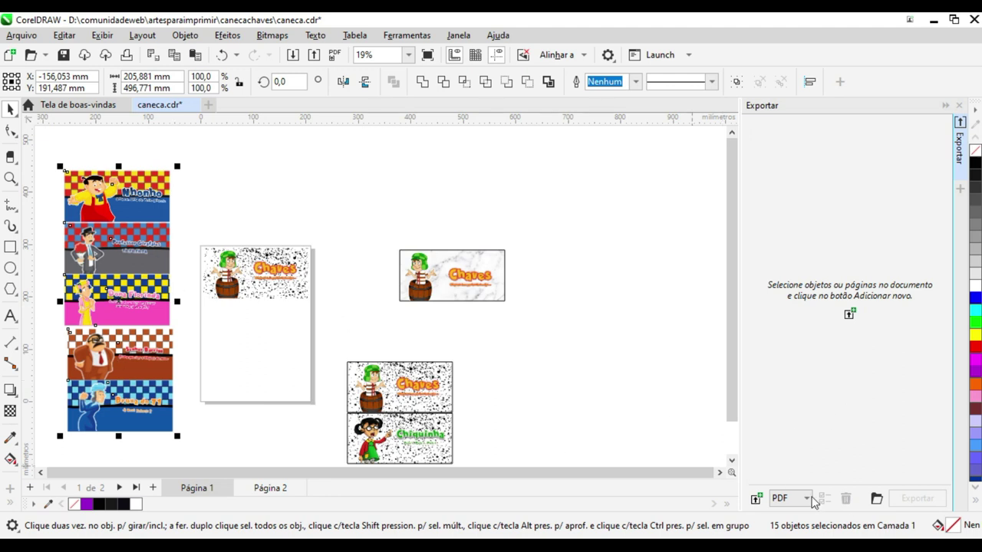
left_click(755, 500)
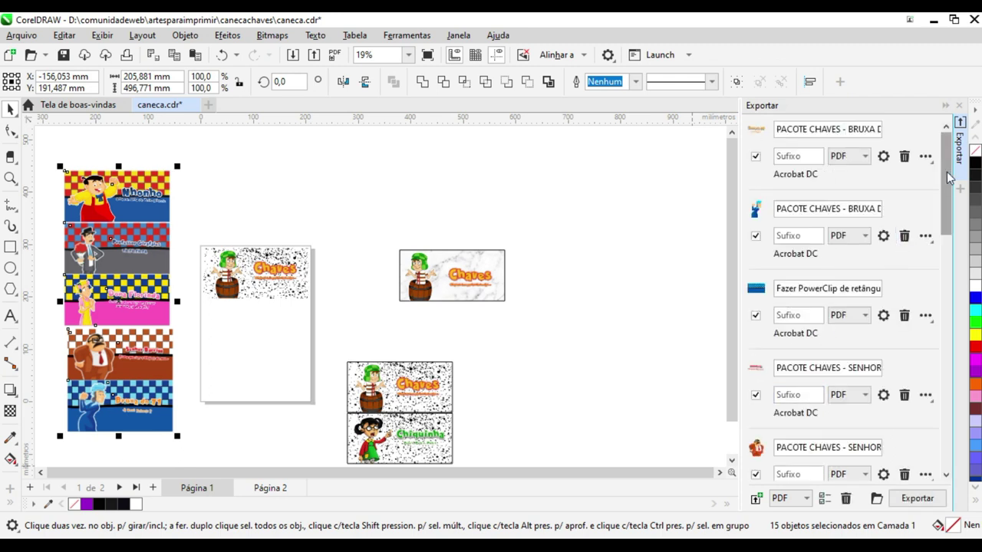
left_click_drag(948, 177, 952, 420)
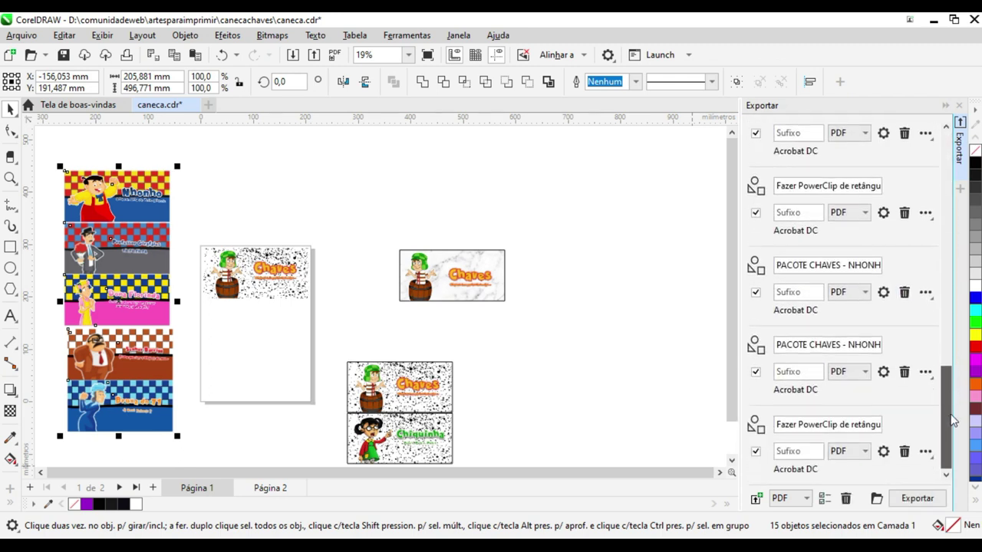
left_click(862, 296)
left_click(909, 336)
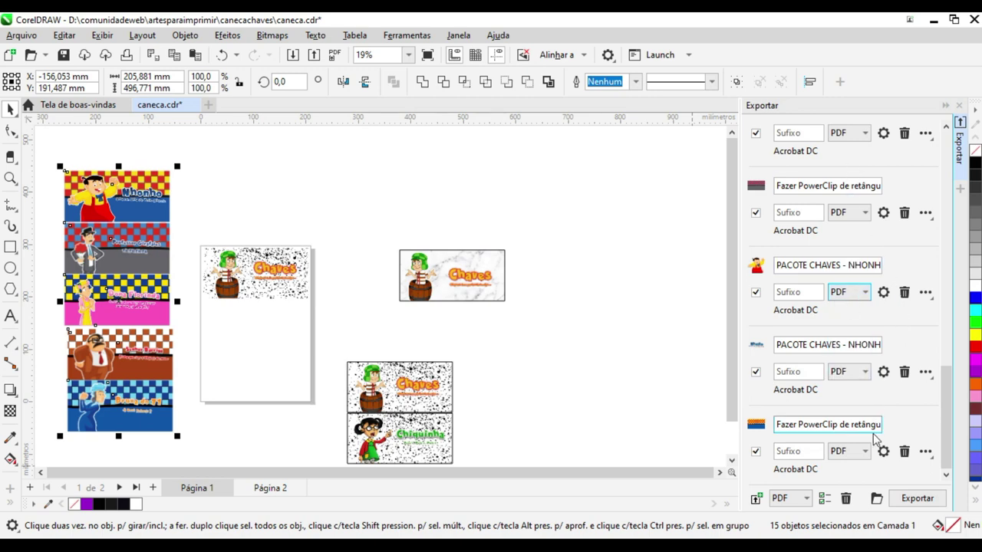
Step: Open the export destination selection and go up to the chaves folder inside pacotedeartes
left_click(876, 498)
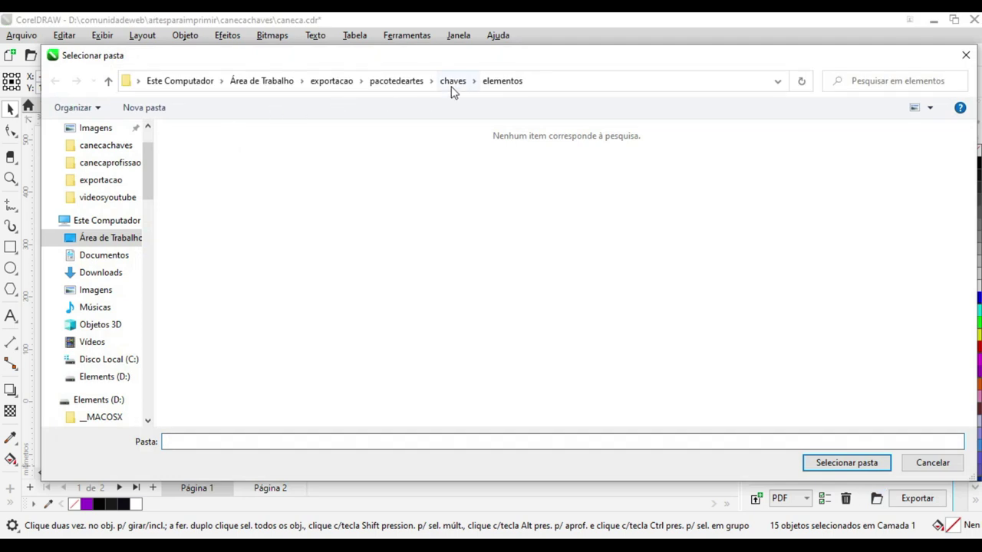
left_click(453, 83)
left_click(213, 153)
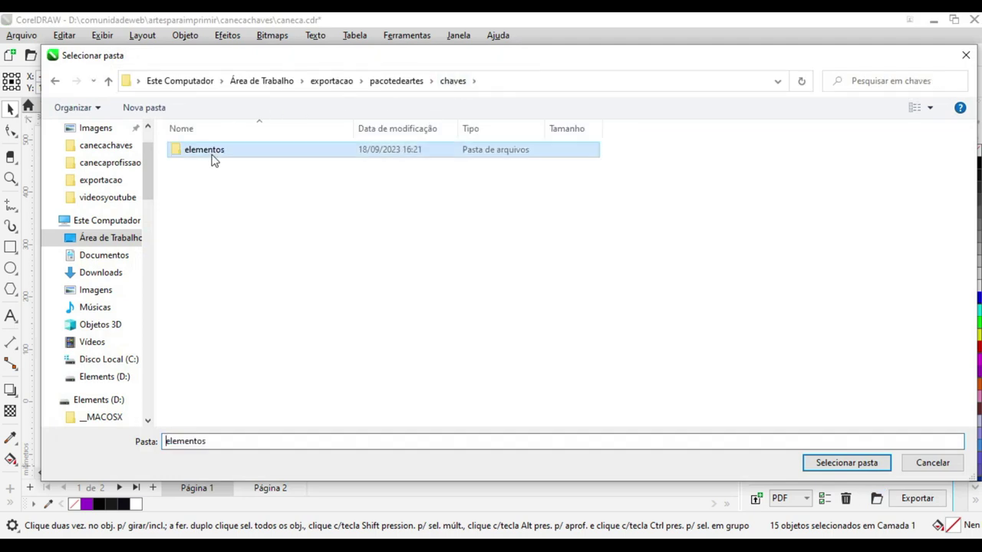
left_click(212, 153)
key("Escape")
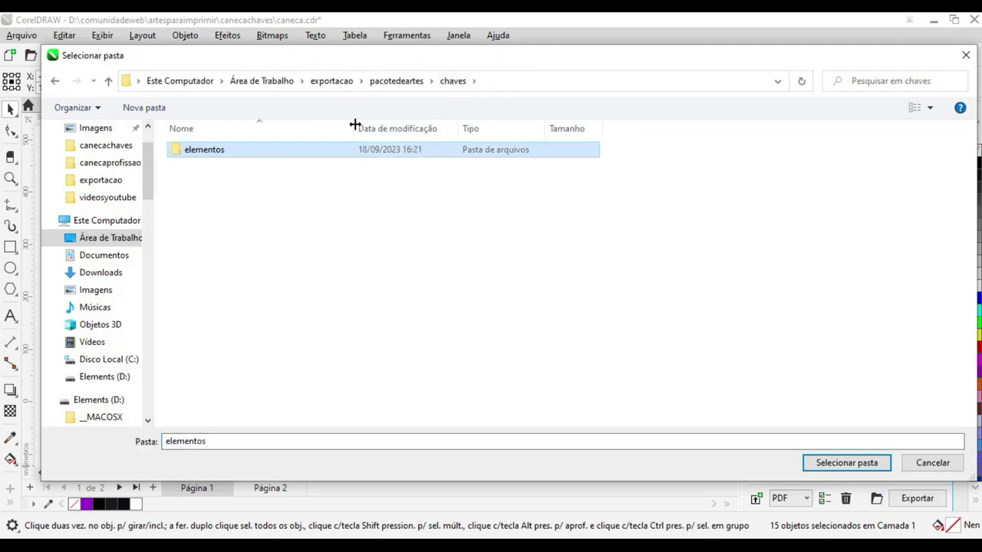
Step: Create a subfolder named pdf inside chaves and export all listed items into it
right_click(278, 234)
left_click(148, 109)
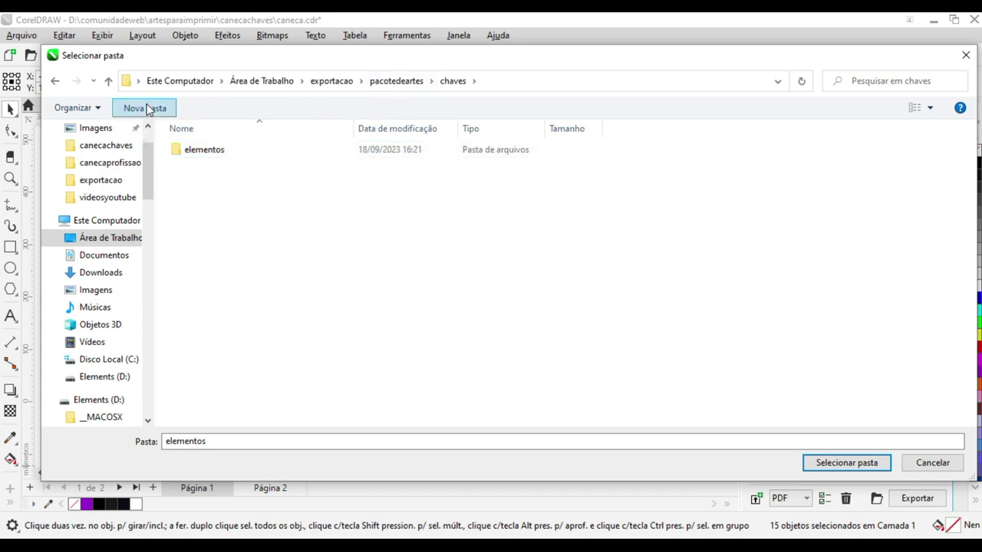
type("p")
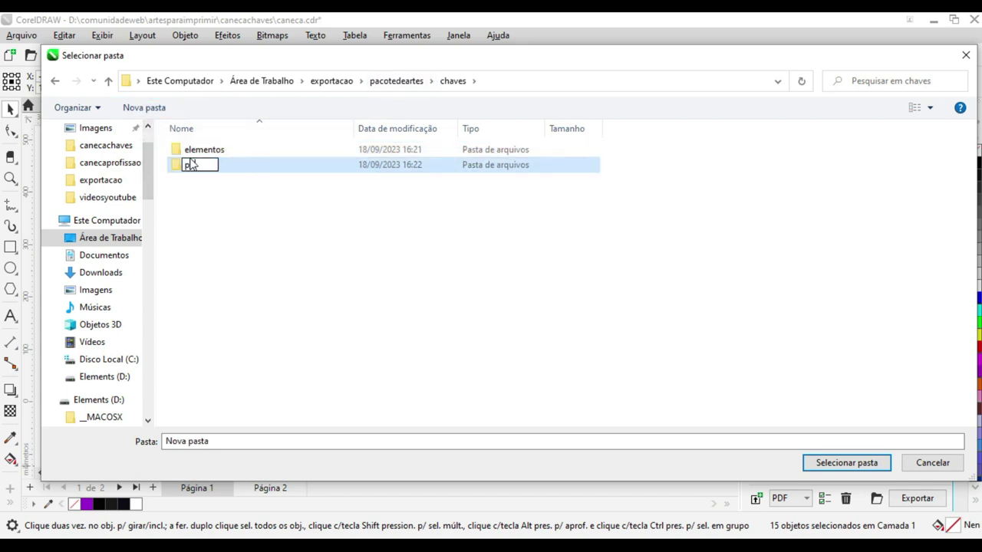
type("df")
key("Return")
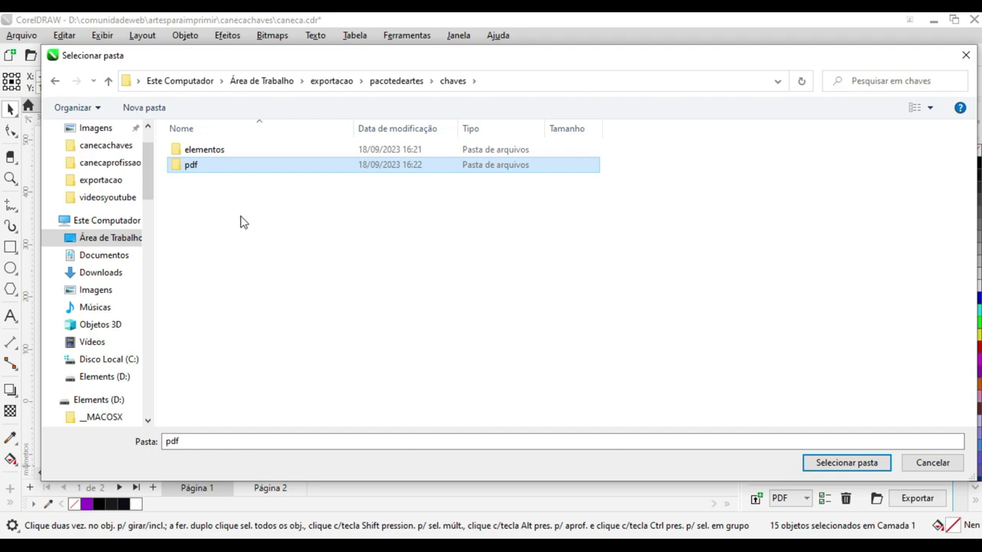
double_click(194, 170)
left_click(847, 463)
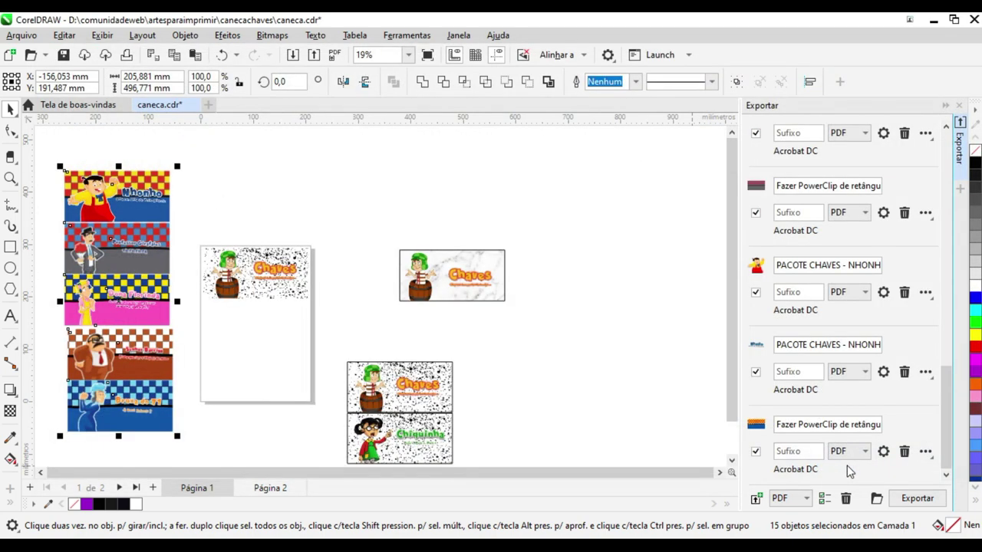
left_click(918, 498)
Step: Switch to File Explorer, open the pdf folder inside chaves, and display its files as large icons
key("alt+Tab")
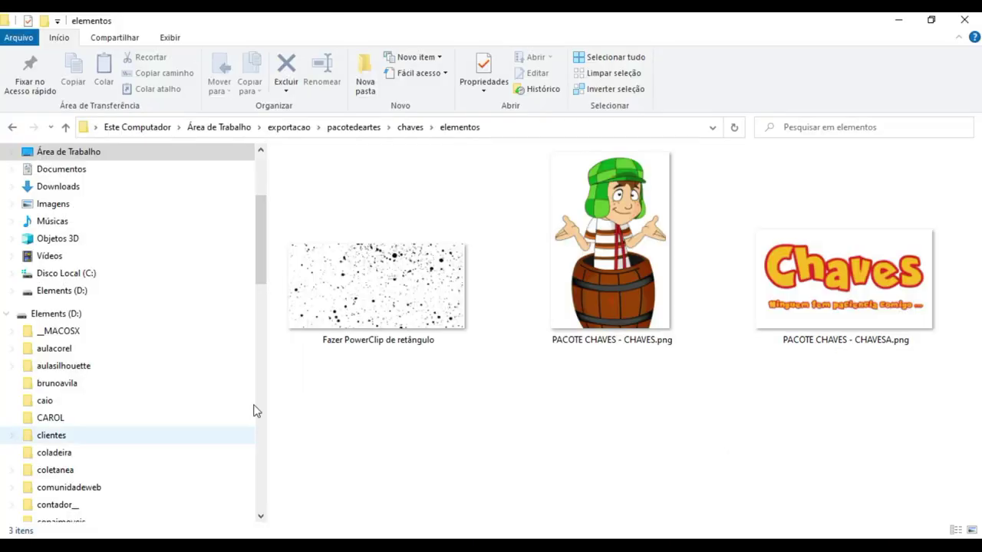
left_click(409, 127)
double_click(305, 189)
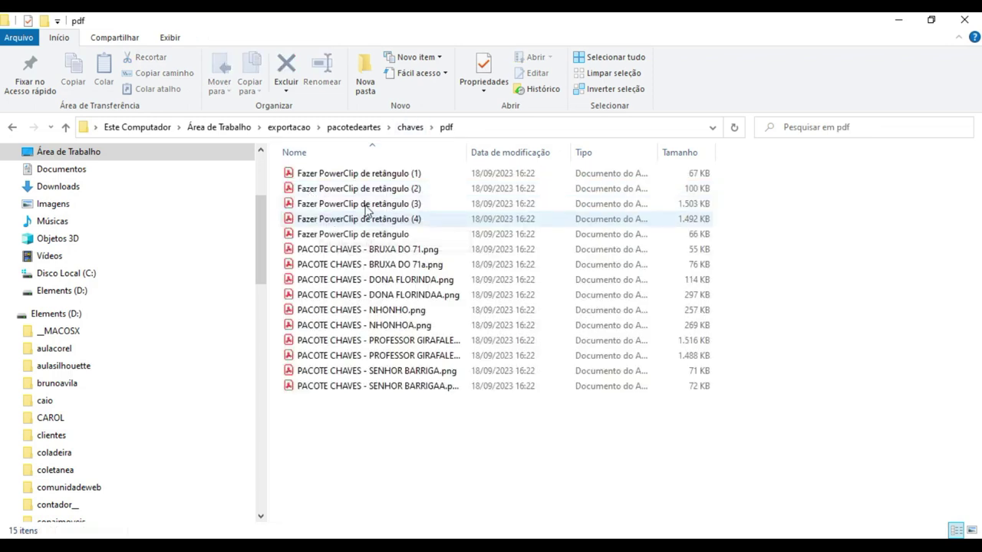
right_click(754, 190)
mouse_move(822, 197)
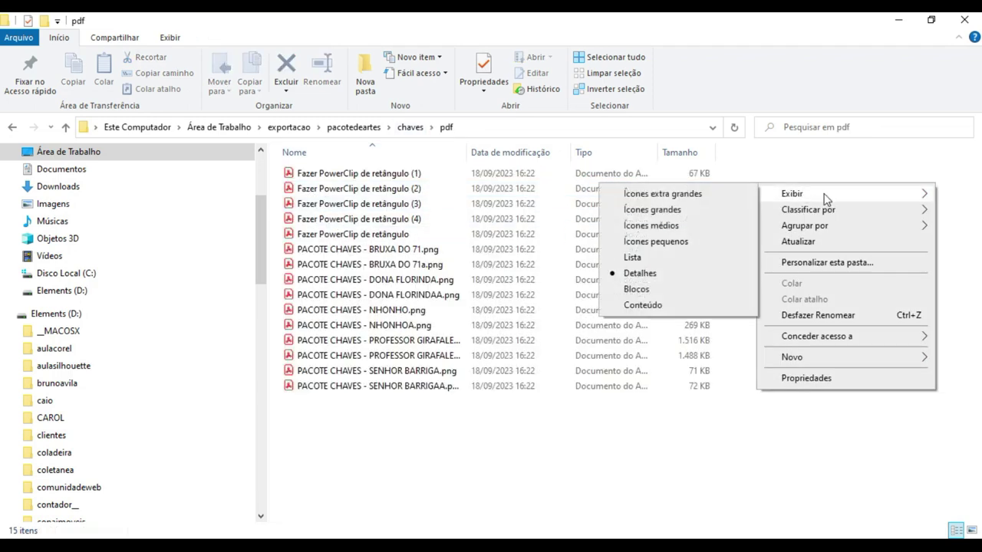
left_click(719, 215)
Step: Open one of the exported PowerClip background PDFs to inspect it, close it, and return to CorelDRAW
left_click(460, 201)
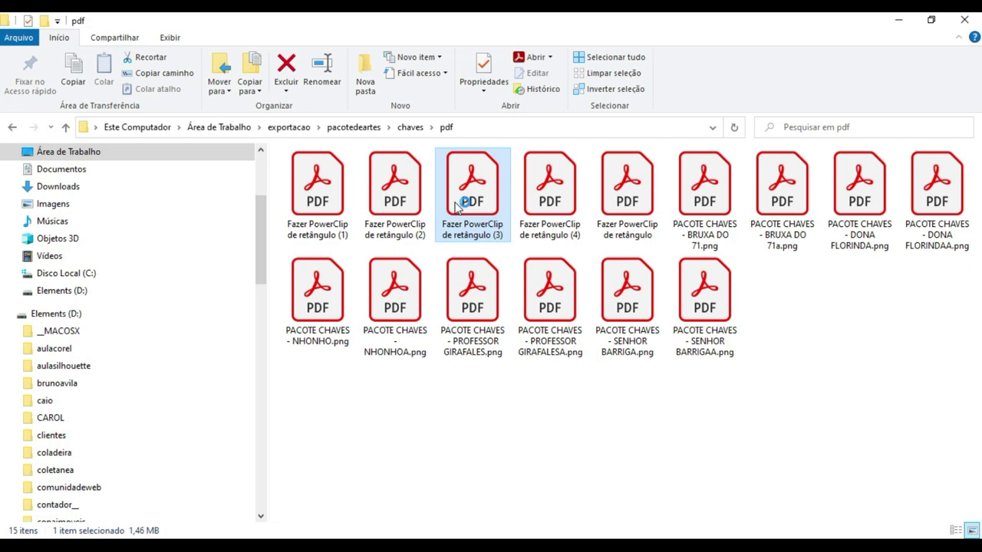
double_click(537, 223)
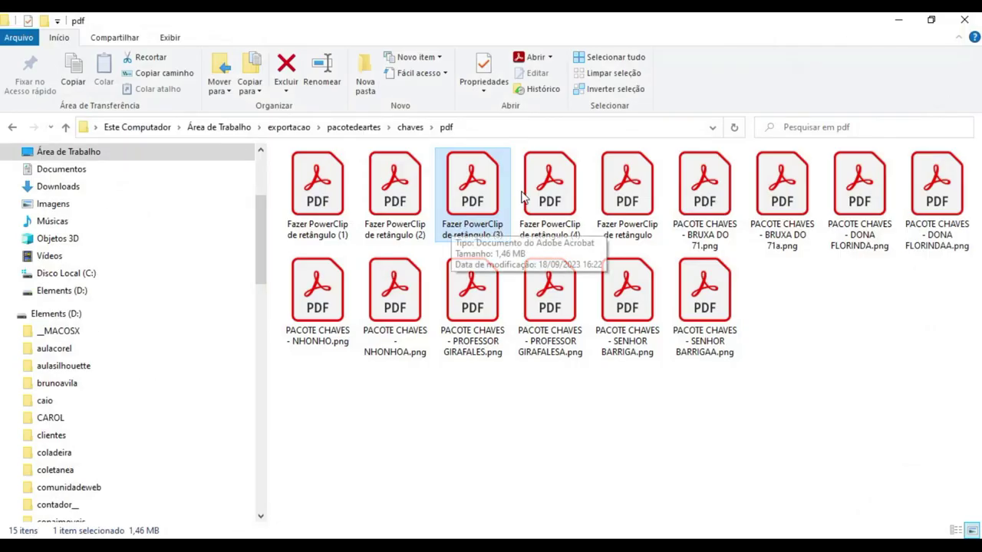
key("Return")
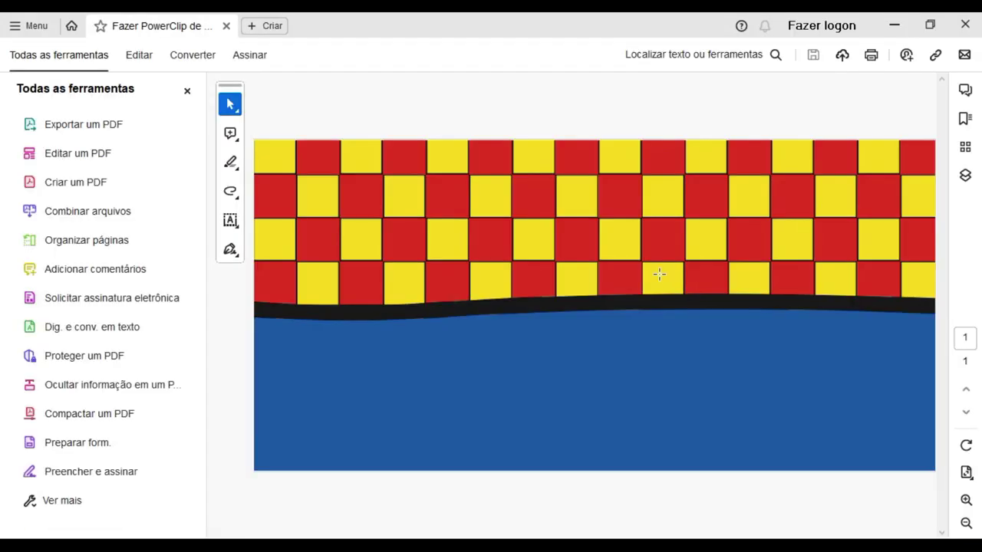
left_click(964, 25)
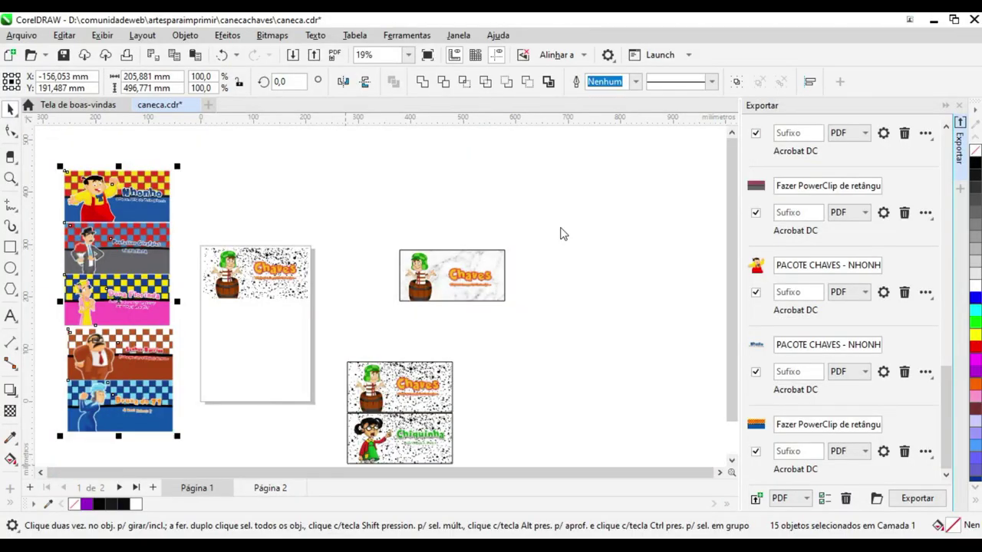